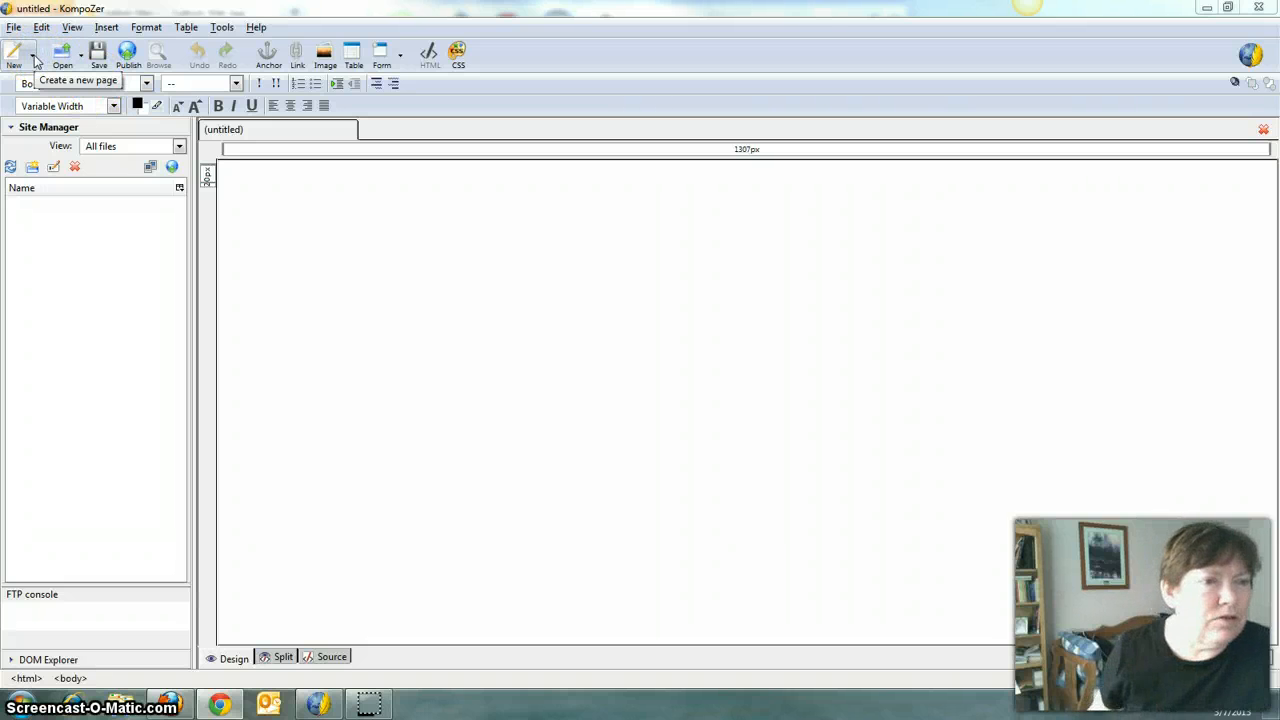
Create a new blank template in a new tab.
{"action": "left_click", "coordinate": [8, 29]}
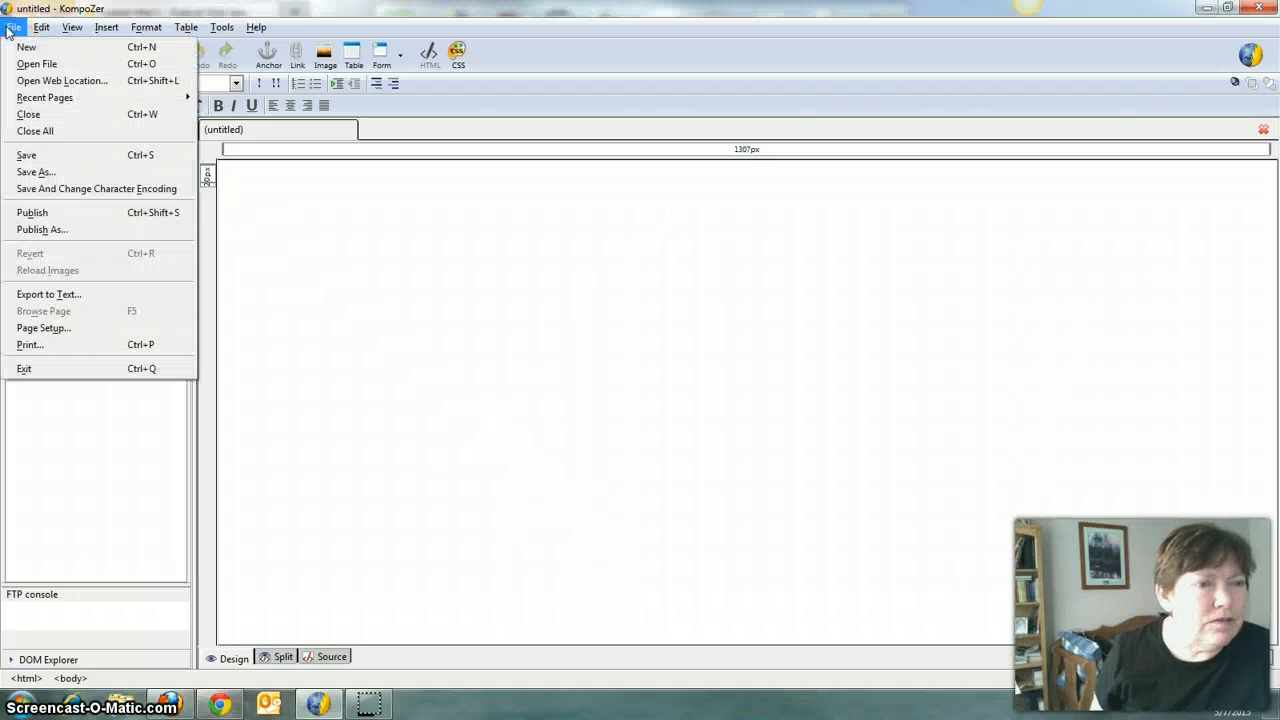
{"action": "left_click", "coordinate": [12, 47]}
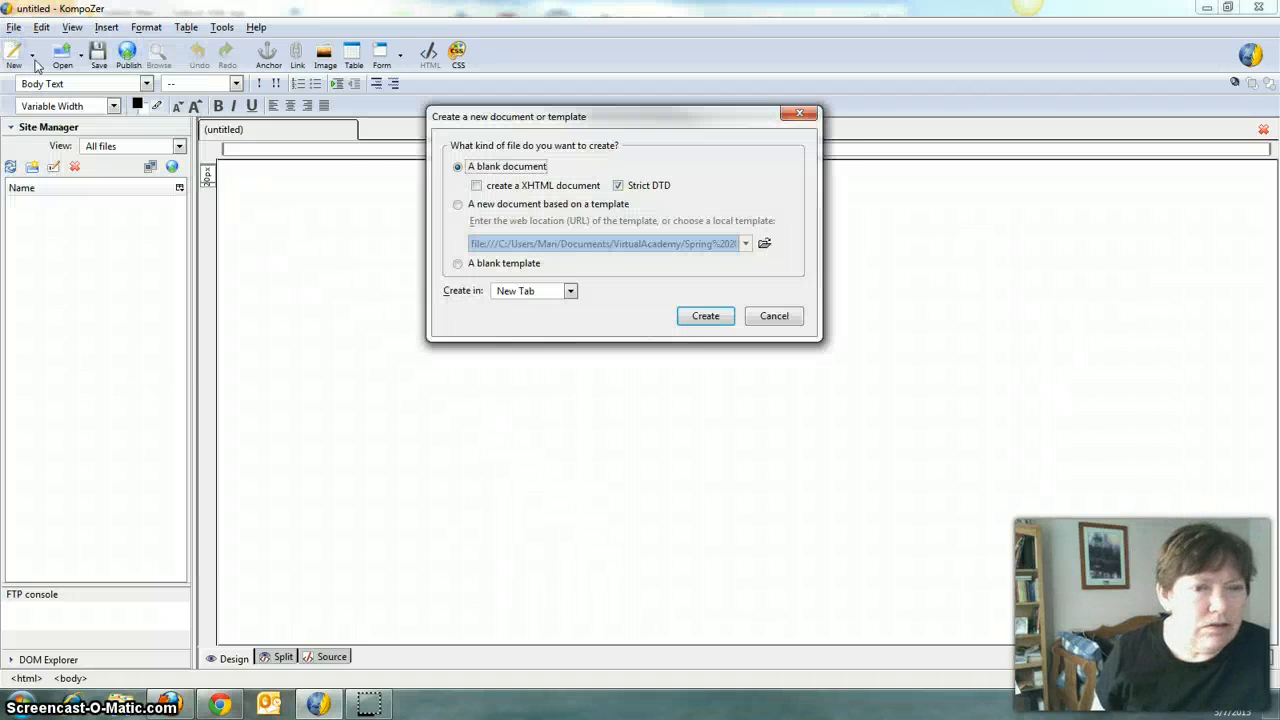
{"action": "left_click", "coordinate": [460, 266]}
{"action": "left_click", "coordinate": [705, 318]}
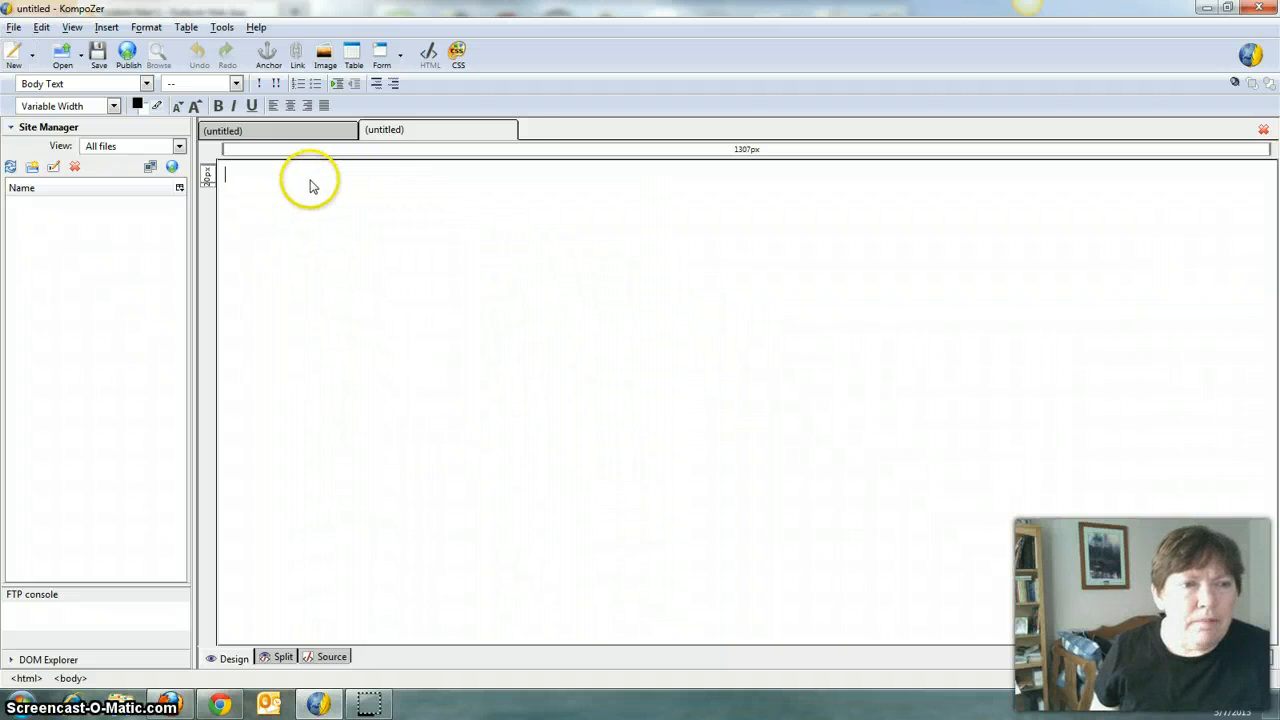
Create another blank template in a new tab, using the additional options for new pages.
{"action": "left_click", "coordinate": [34, 60]}
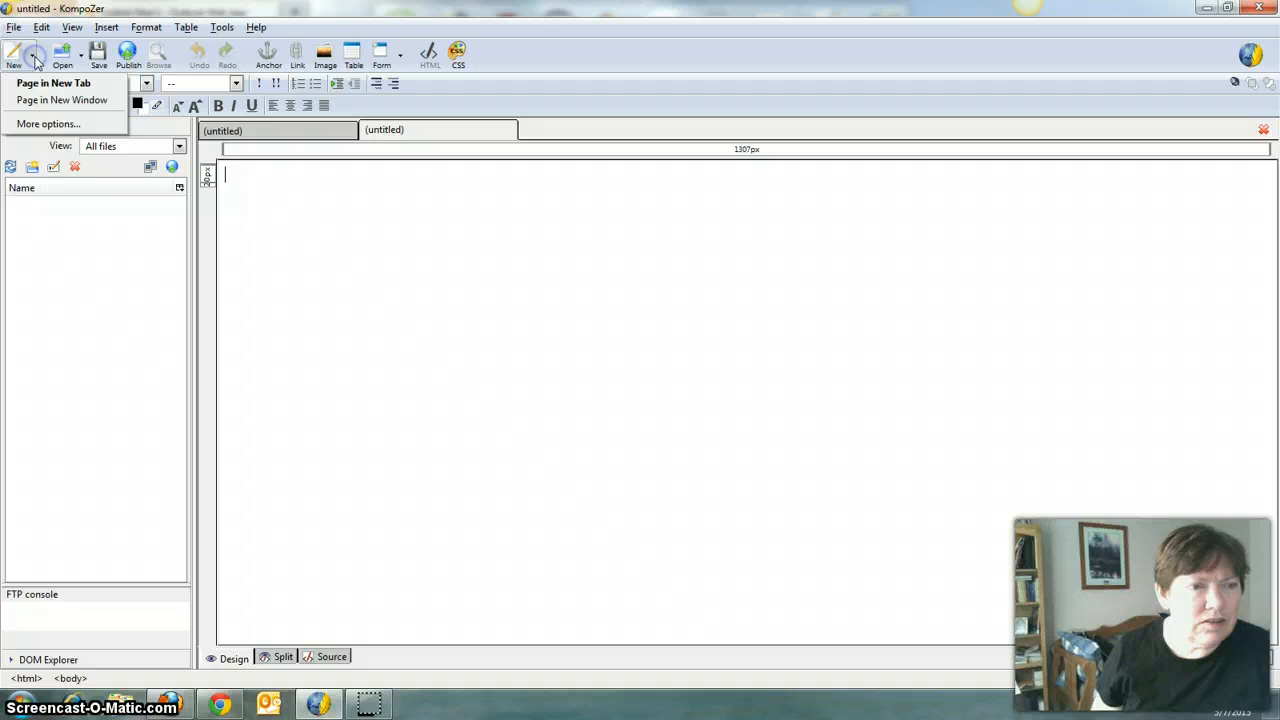
{"action": "left_click", "coordinate": [41, 126]}
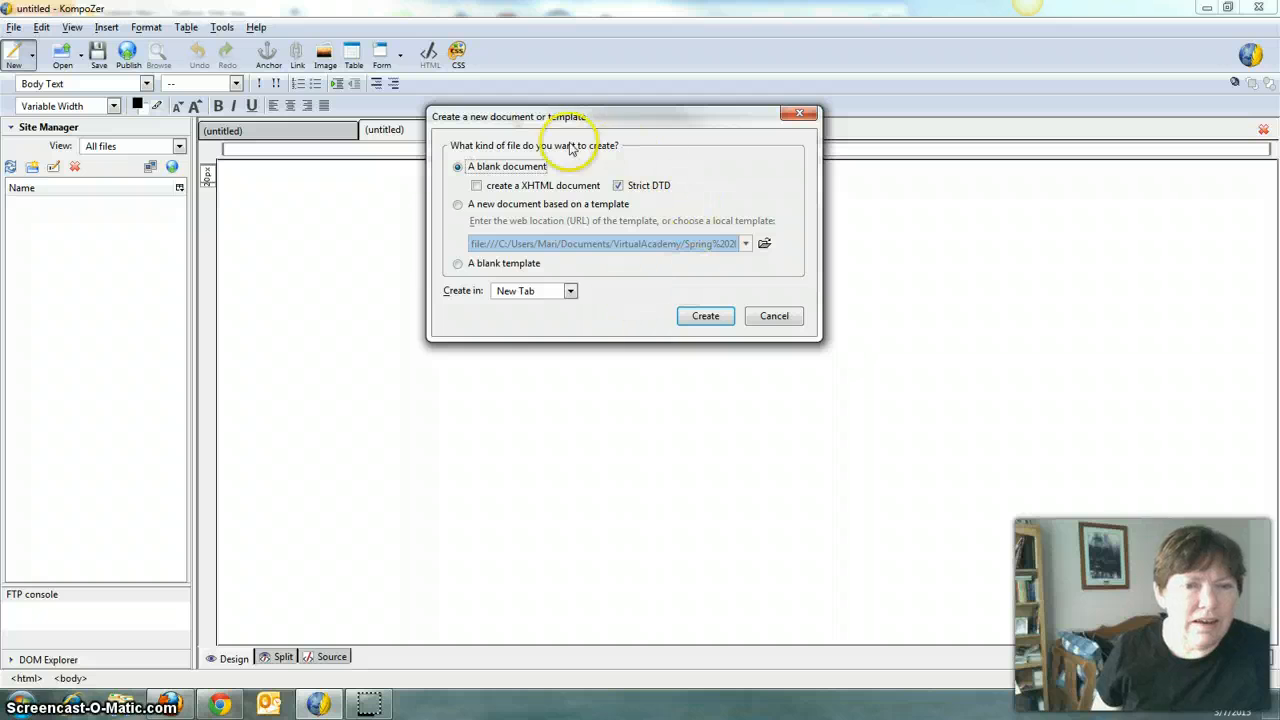
{"action": "left_click", "coordinate": [459, 265]}
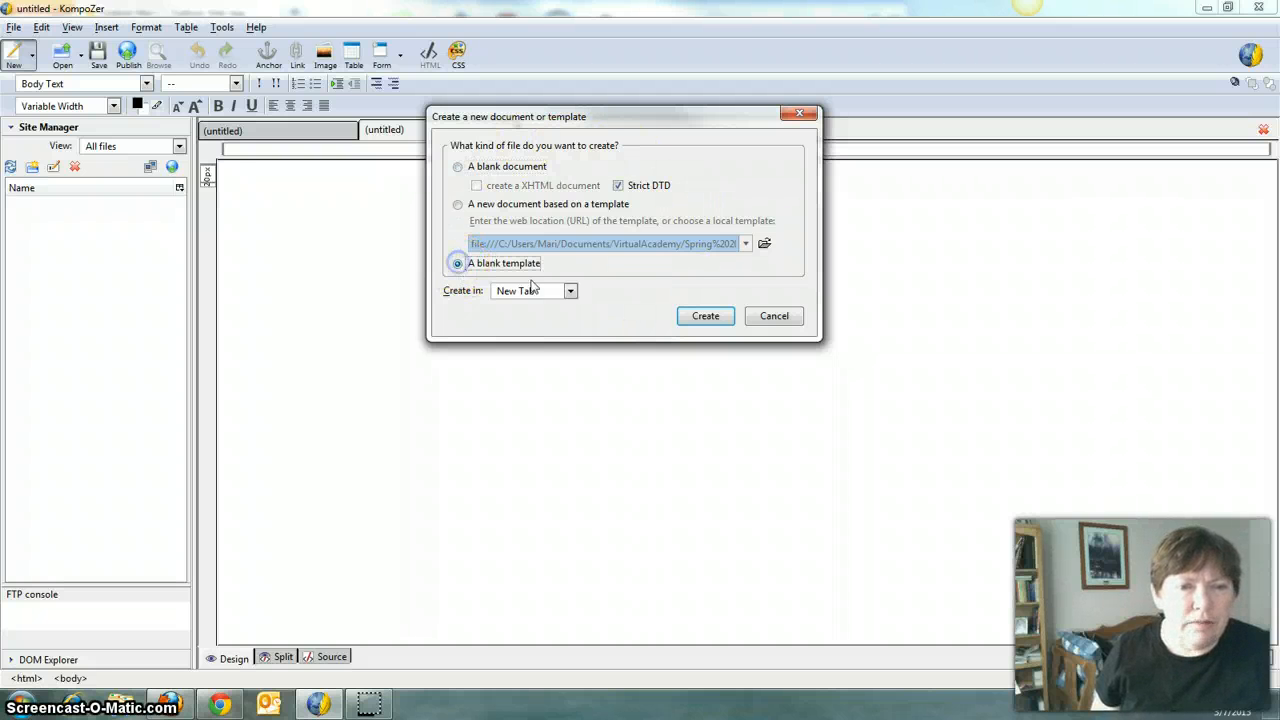
{"action": "left_click", "coordinate": [704, 316]}
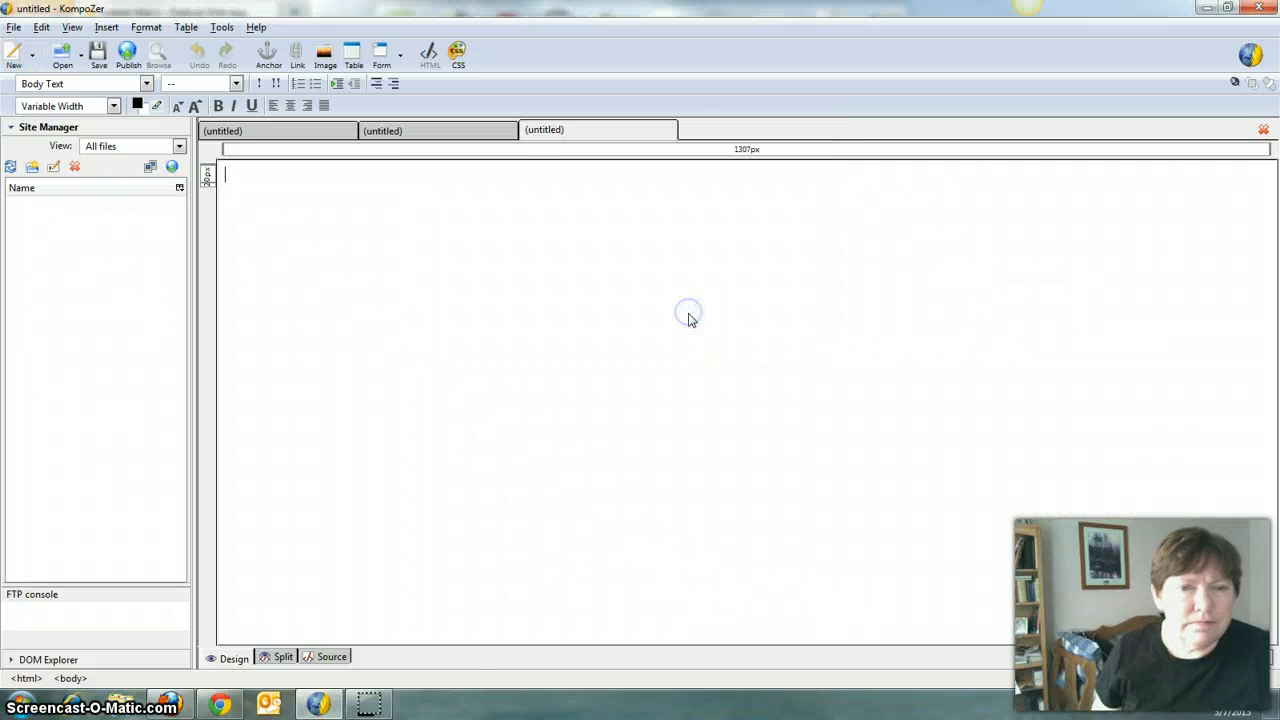
Close the two earlier untitled tabs, keeping only the most recently created template open.
{"action": "right_click", "coordinate": [325, 136]}
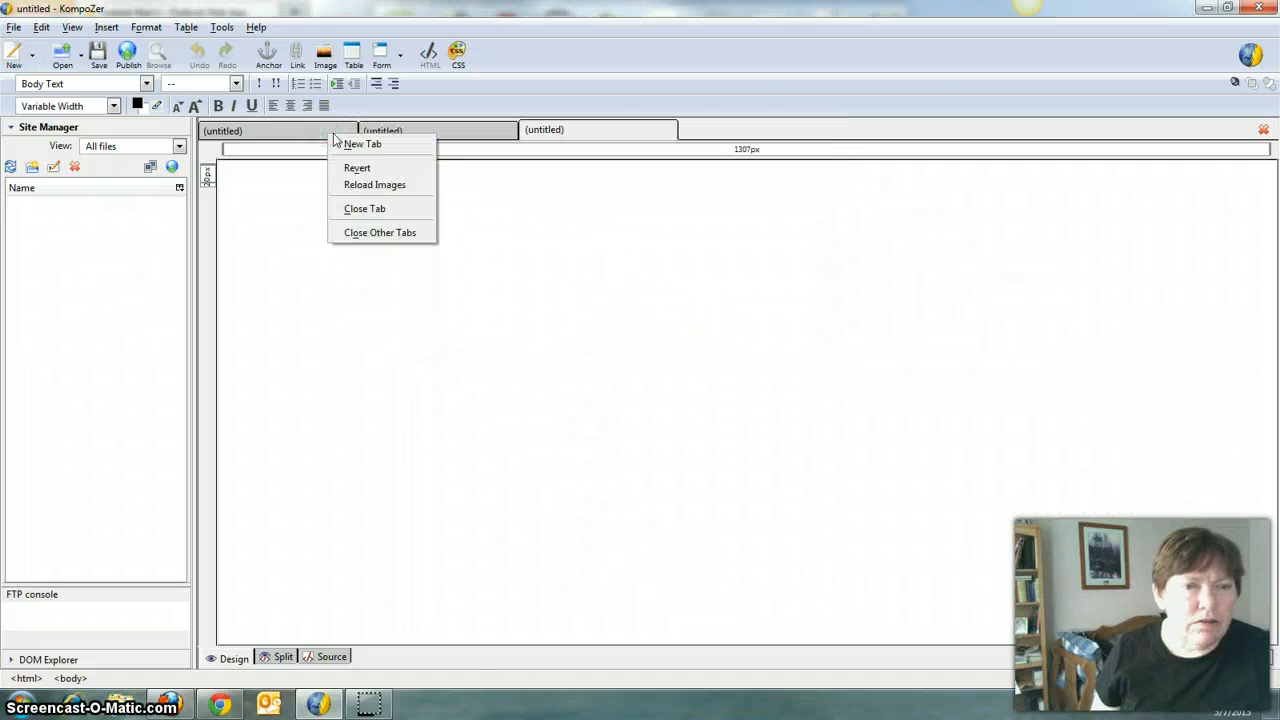
{"action": "left_click", "coordinate": [320, 131]}
{"action": "left_click", "coordinate": [320, 133]}
{"action": "right_click", "coordinate": [340, 136]}
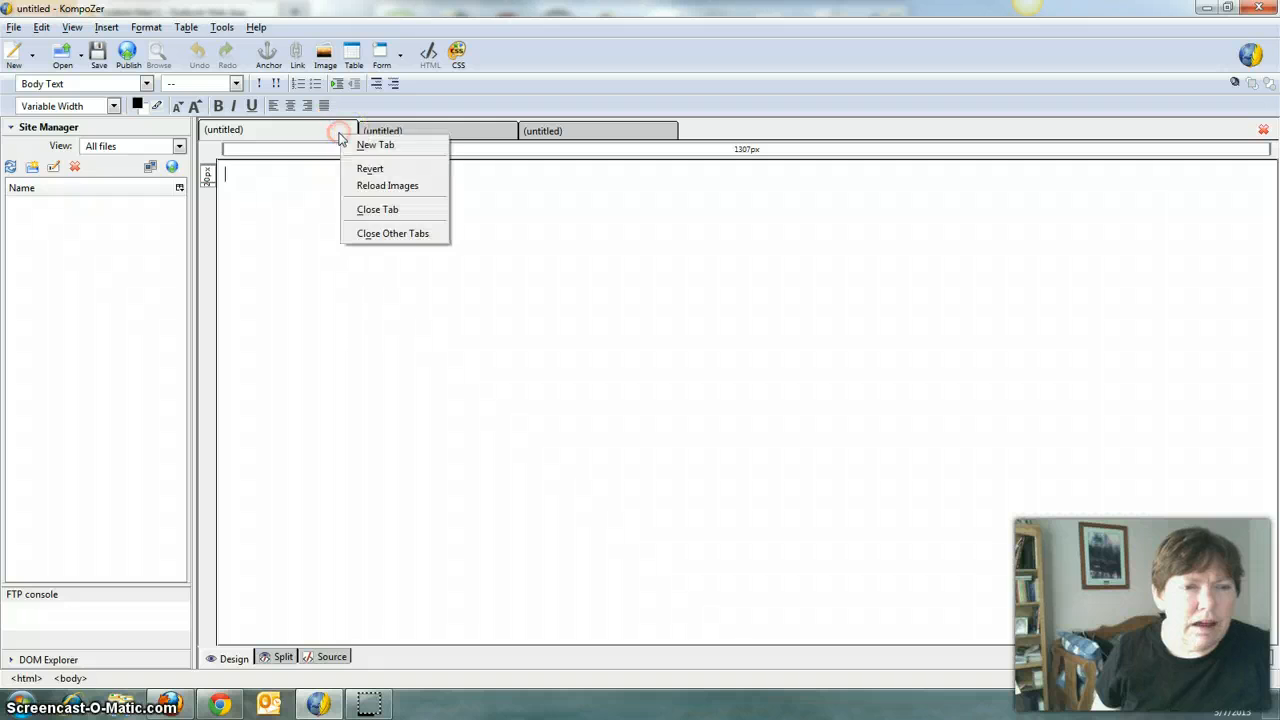
{"action": "left_click", "coordinate": [369, 208]}
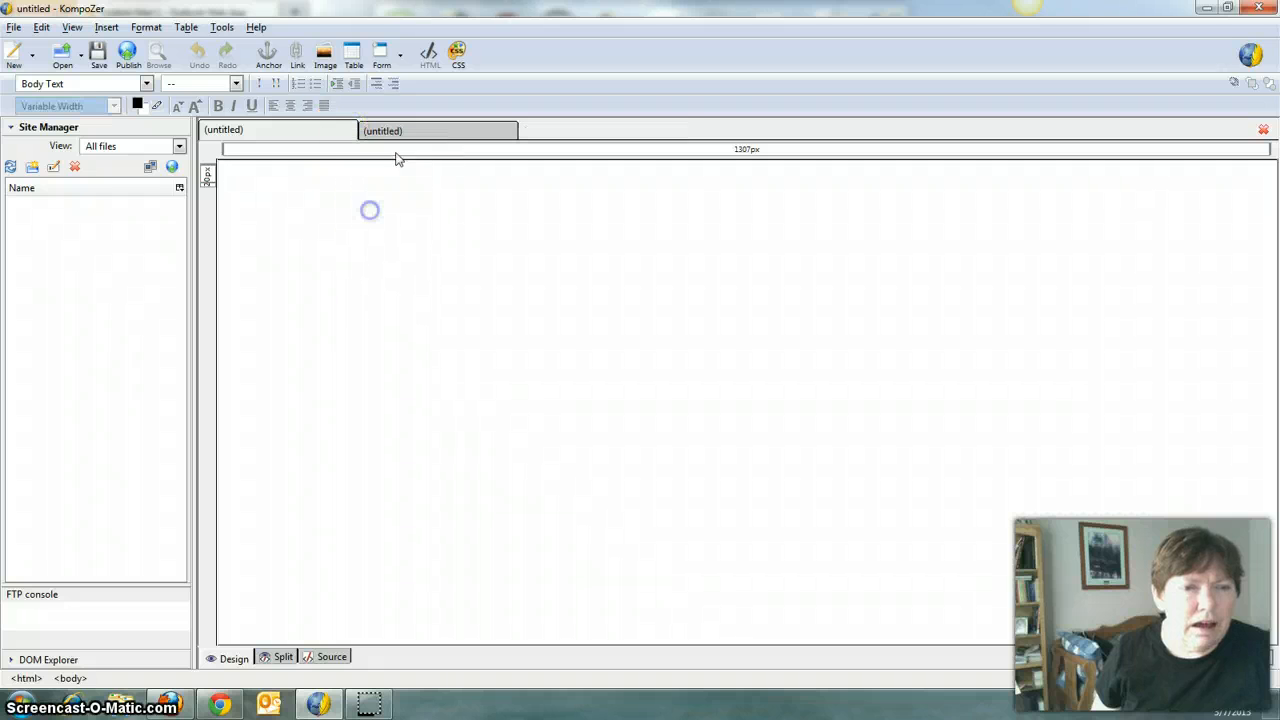
{"action": "right_click", "coordinate": [309, 132]}
{"action": "left_click", "coordinate": [333, 203]}
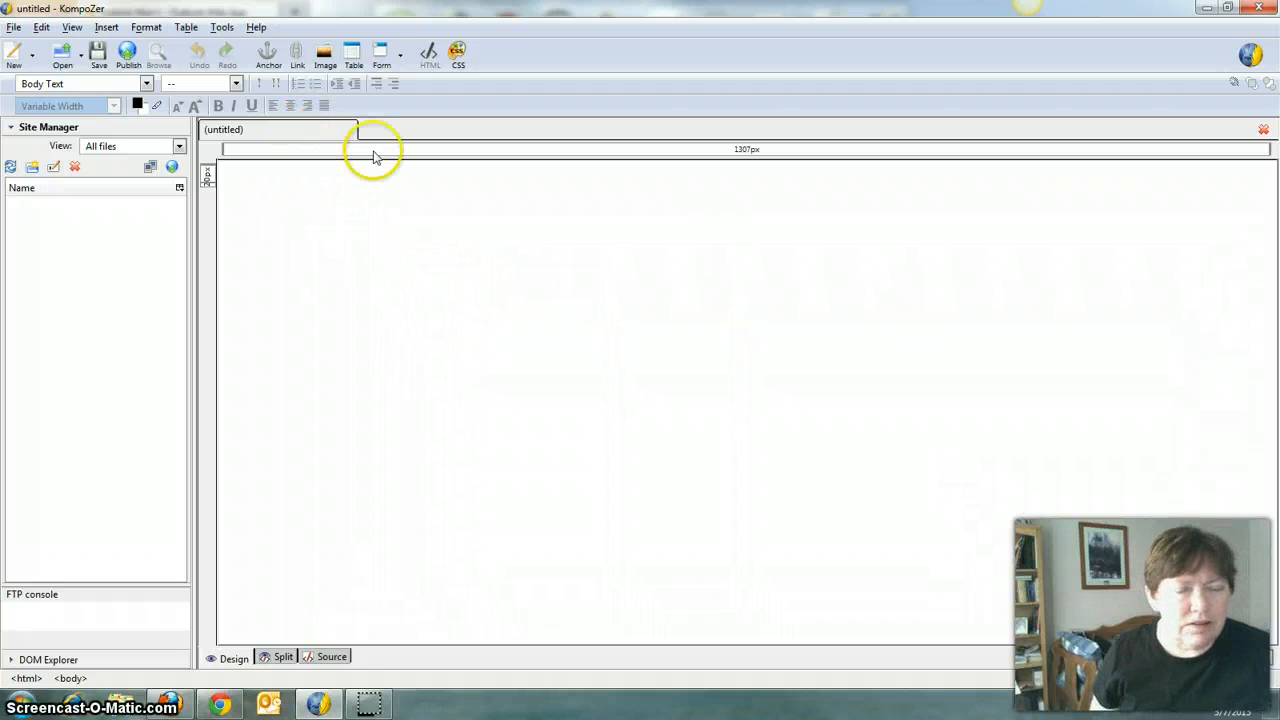
Insert a table with three rows and two columns into the blank template.
{"action": "left_click", "coordinate": [312, 183]}
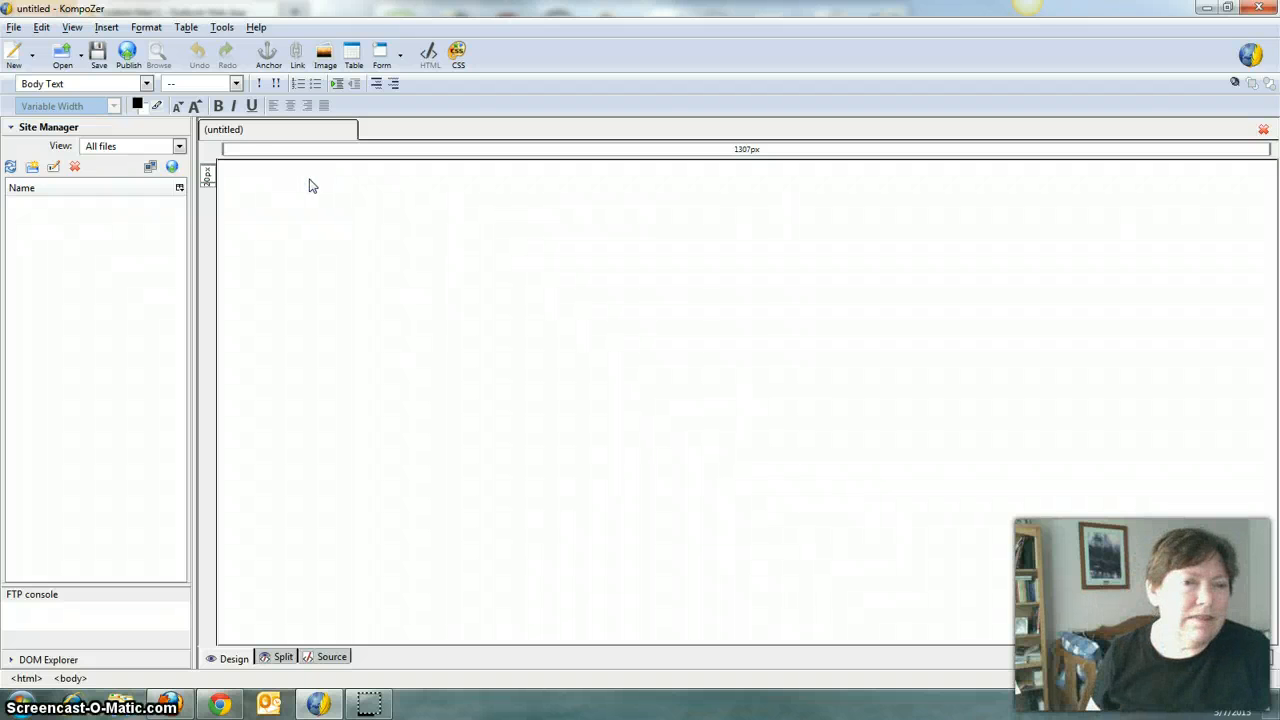
{"action": "left_click", "coordinate": [351, 58]}
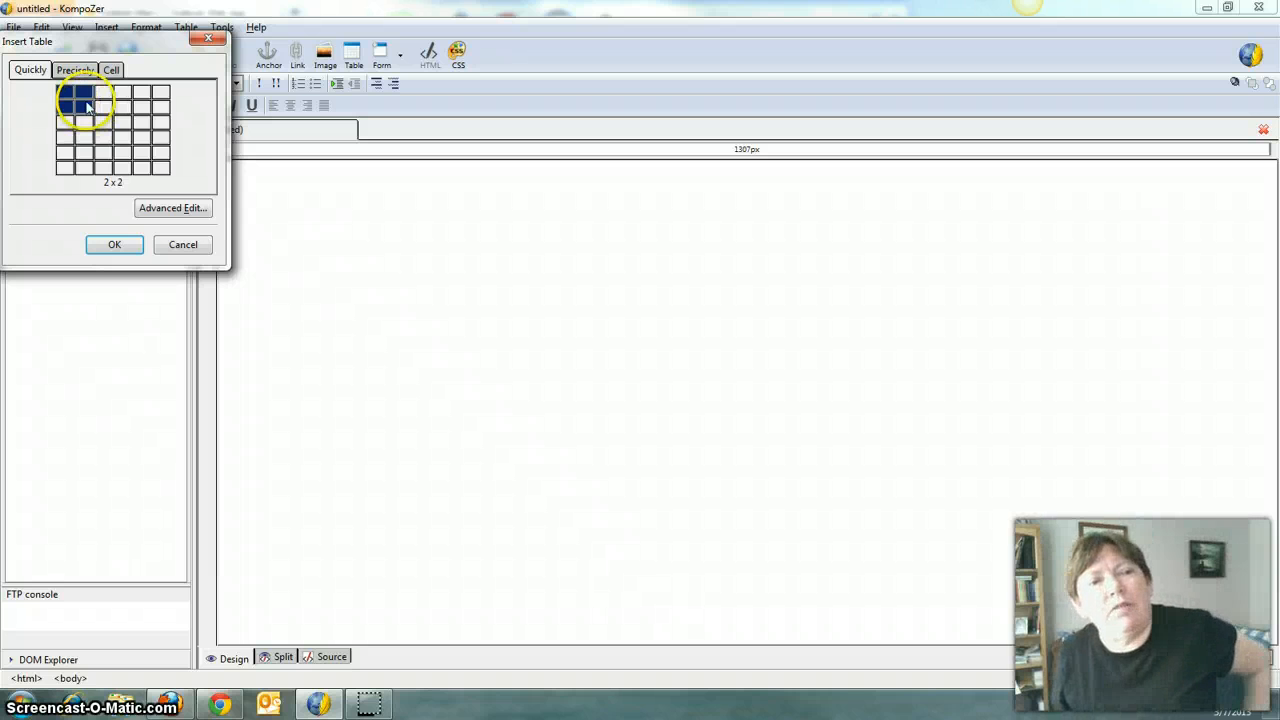
{"action": "left_click", "coordinate": [95, 130]}
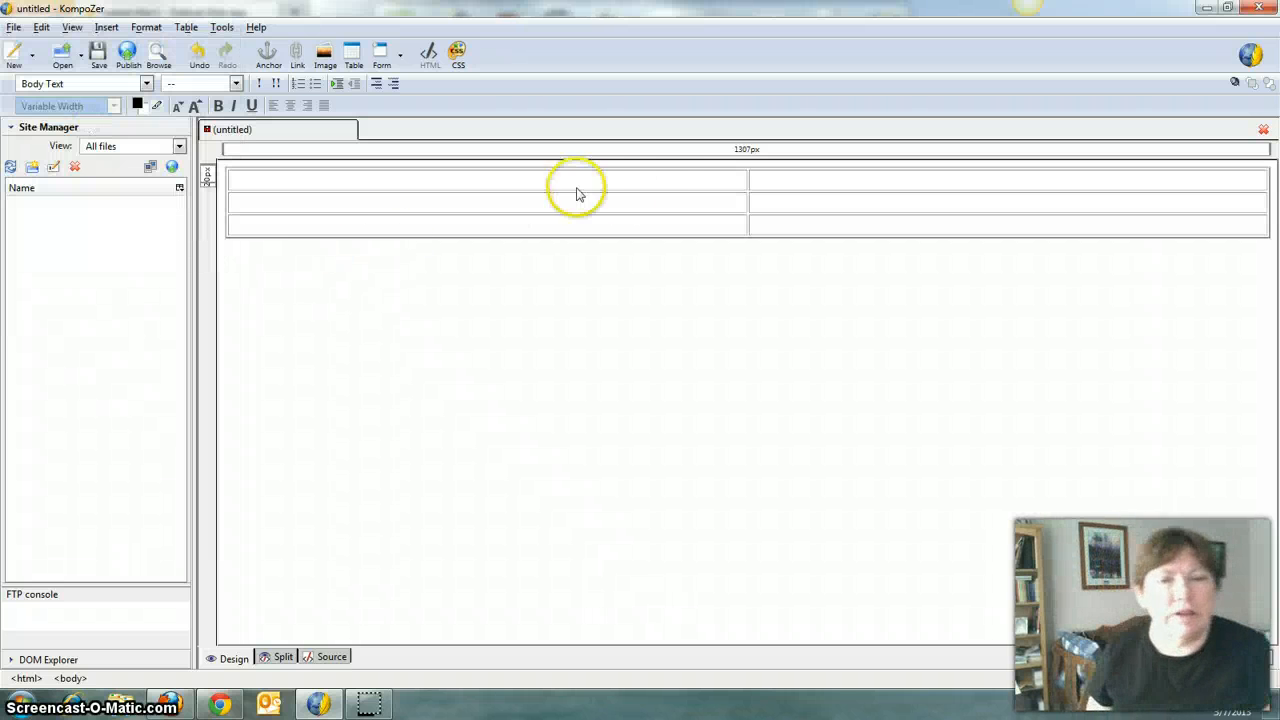
Join the two cells of the table's top row into one, and join the bottom row's two cells likewise.
{"action": "left_click_drag", "start_coordinate": [687, 182], "coordinate": [840, 168]}
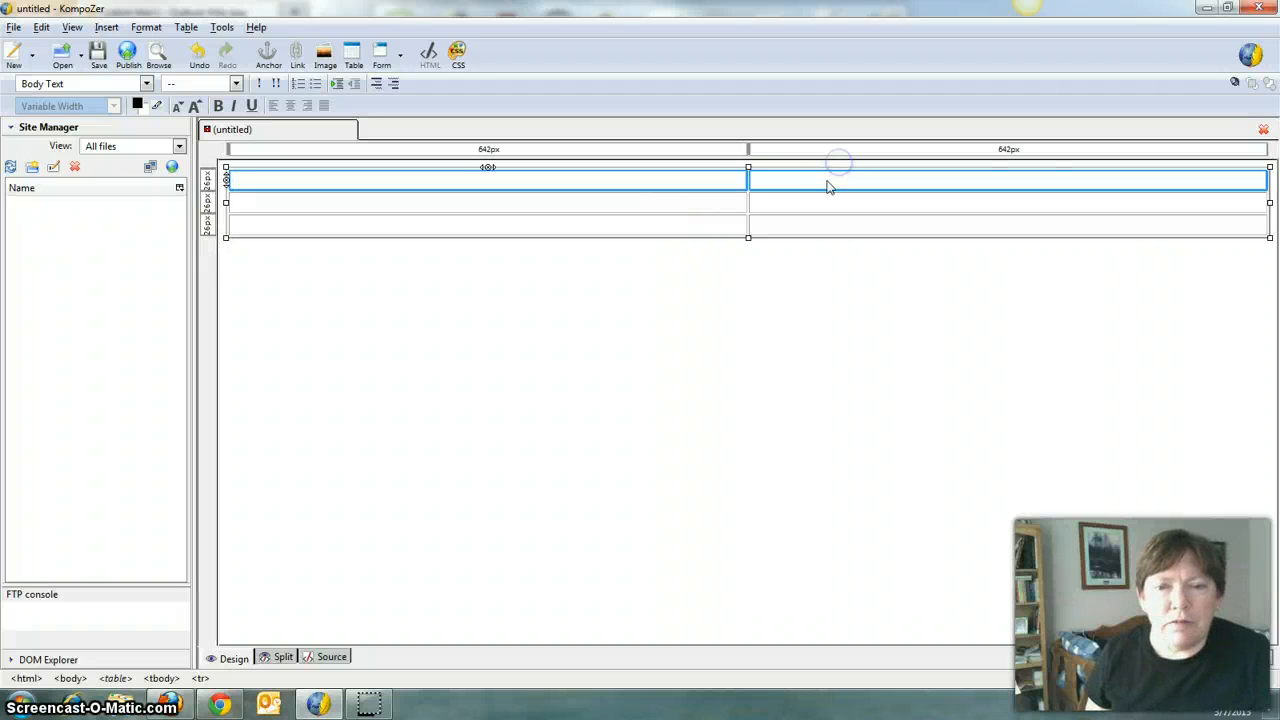
{"action": "right_click", "coordinate": [827, 187]}
{"action": "mouse_move", "coordinate": [855, 458]}
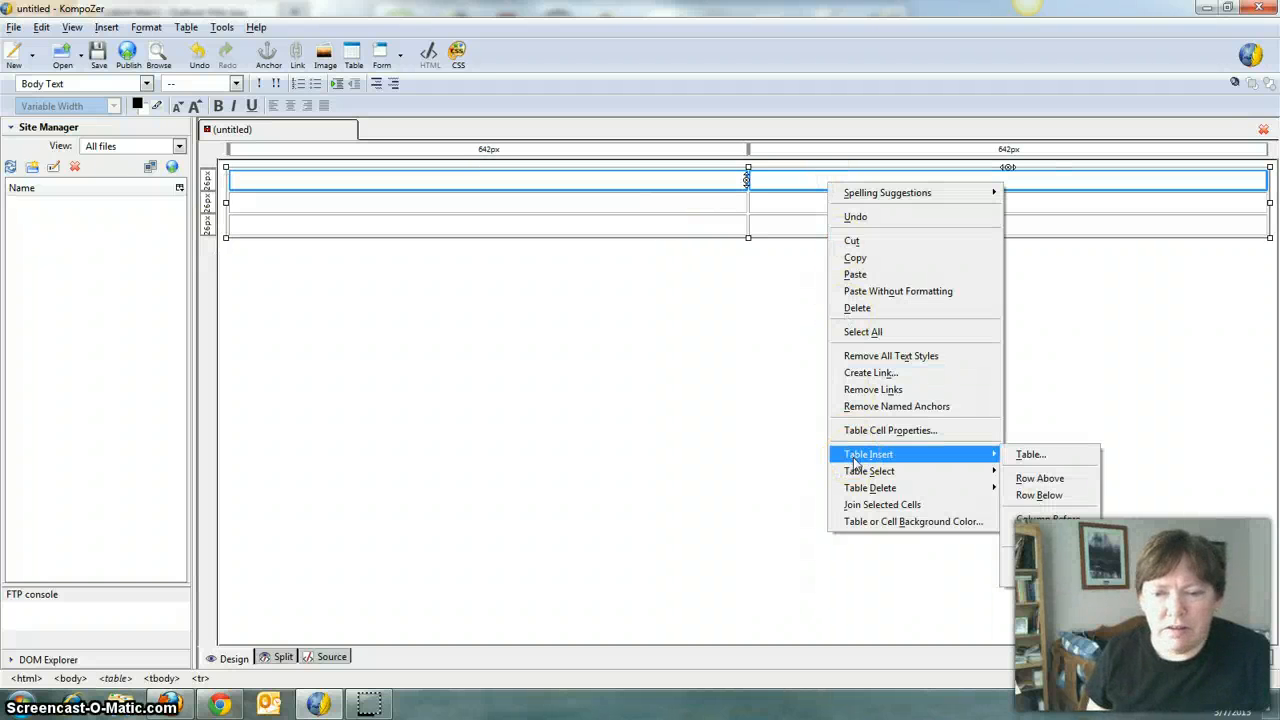
{"action": "left_click", "coordinate": [868, 504]}
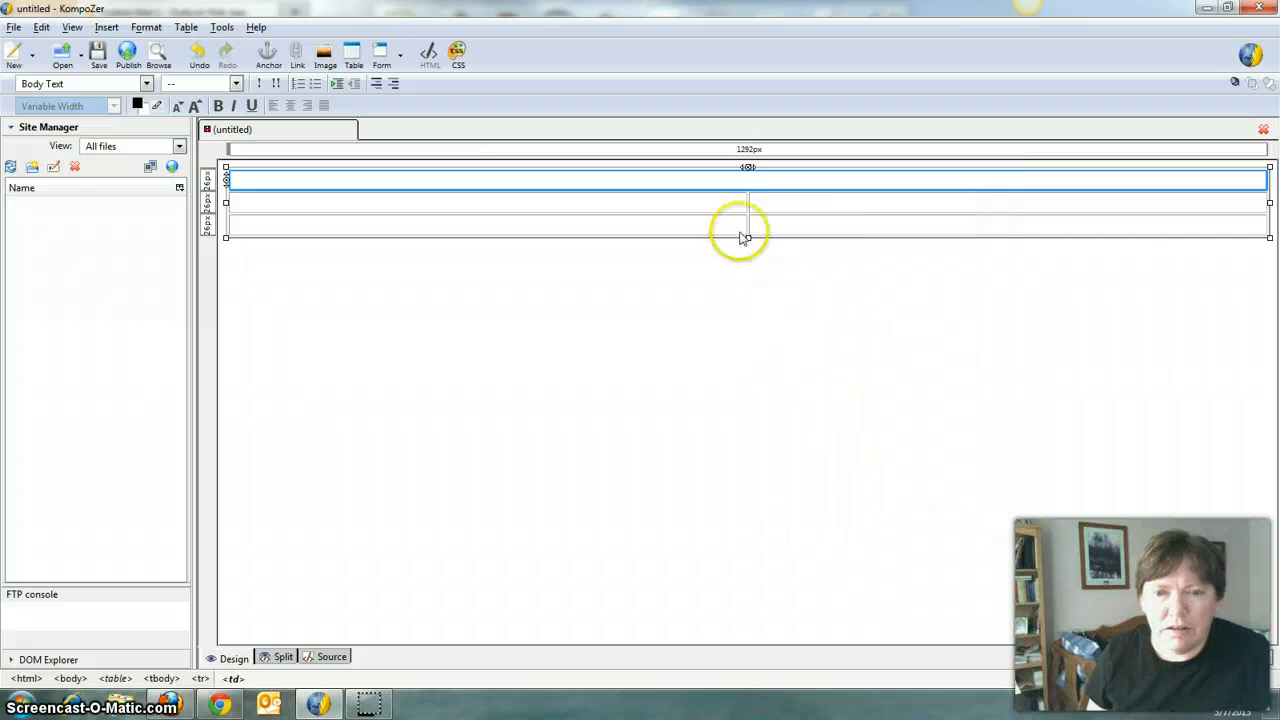
{"action": "left_click_drag", "start_coordinate": [728, 228], "coordinate": [780, 230]}
{"action": "right_click", "coordinate": [780, 230]}
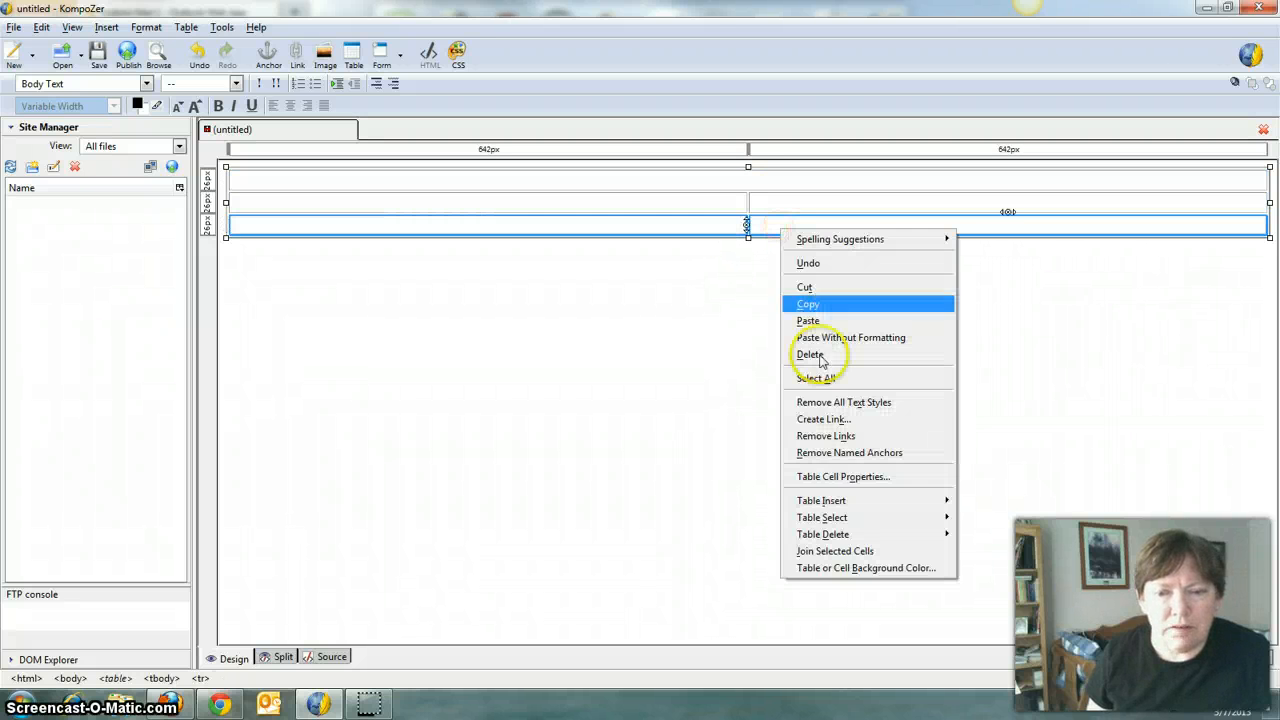
{"action": "left_click", "coordinate": [832, 551]}
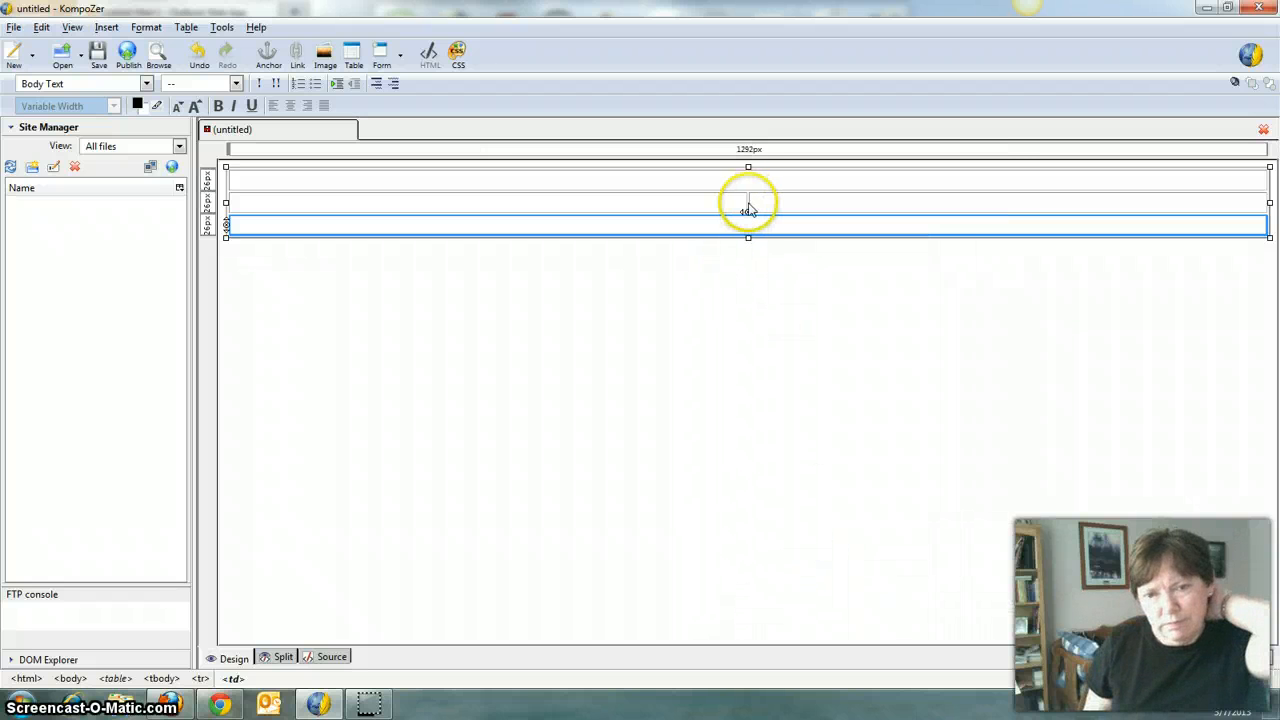
Set the width of the left cell in the table's middle row to 20 % of the table.
{"action": "left_click_drag", "start_coordinate": [748, 208], "coordinate": [567, 208]}
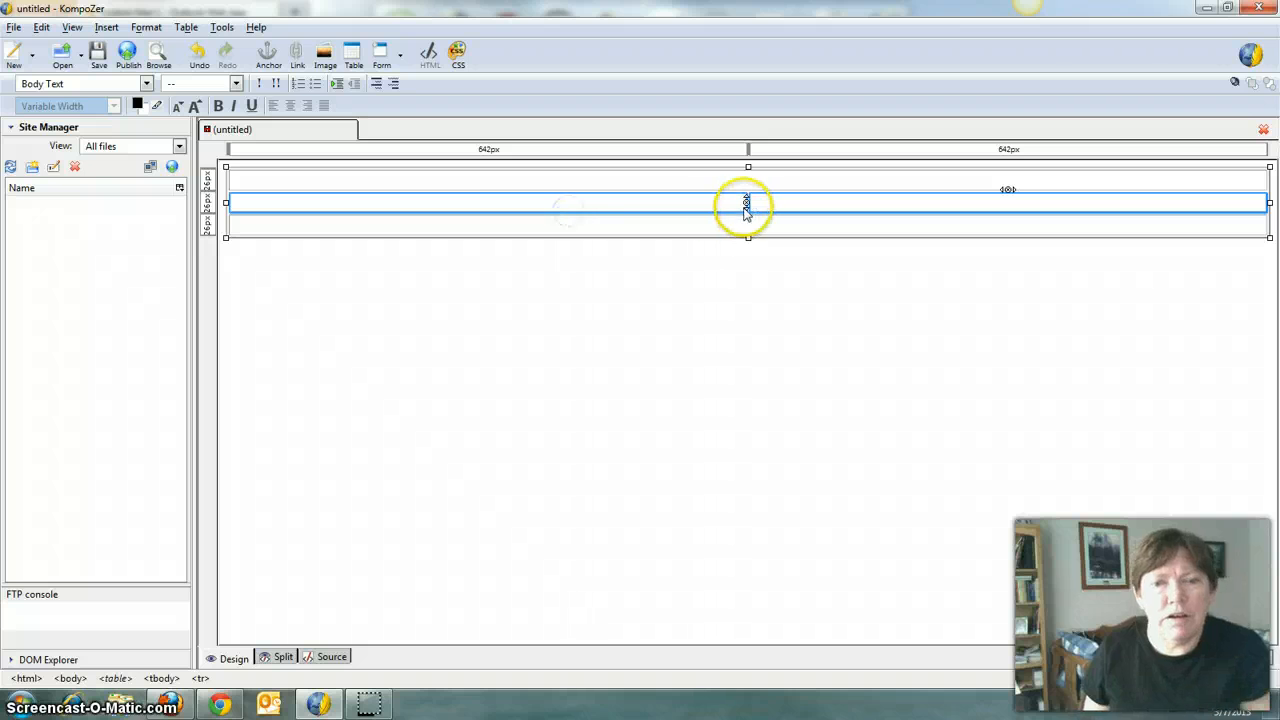
{"action": "left_click", "coordinate": [600, 200]}
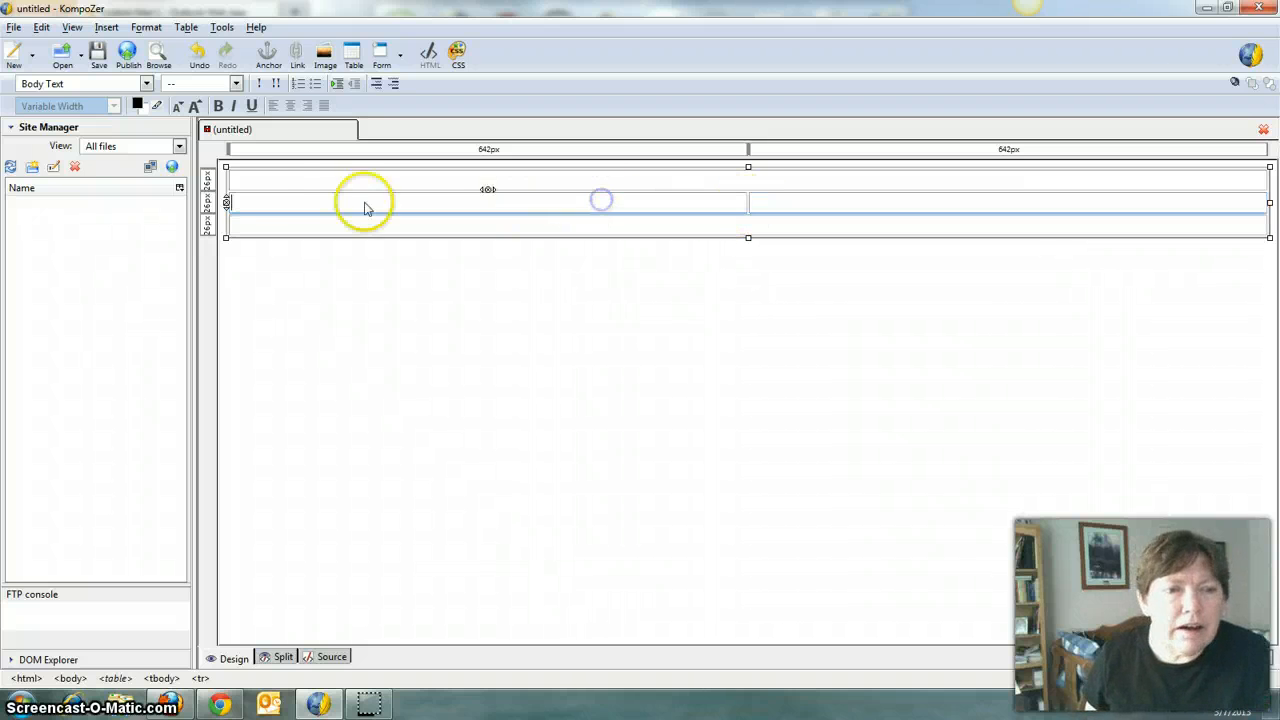
{"action": "right_click", "coordinate": [300, 200]}
{"action": "left_click", "coordinate": [341, 363]}
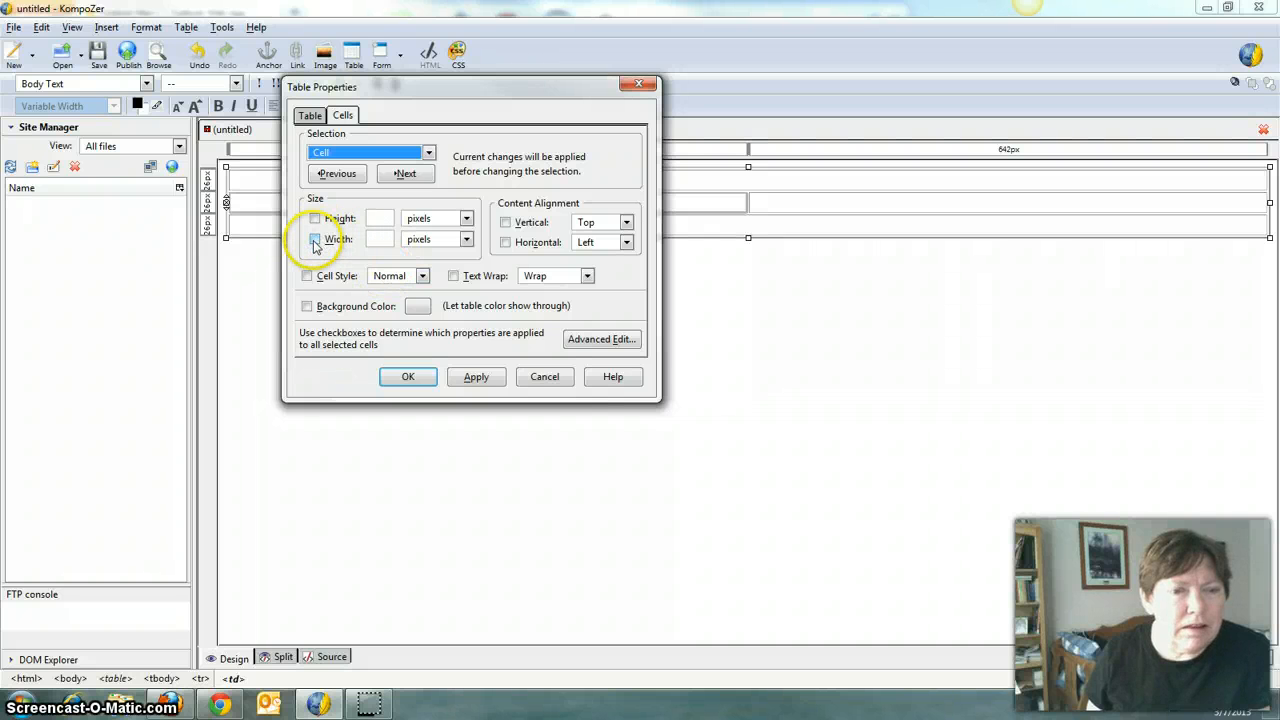
{"action": "left_click", "coordinate": [315, 241]}
{"action": "left_click", "coordinate": [372, 239]}
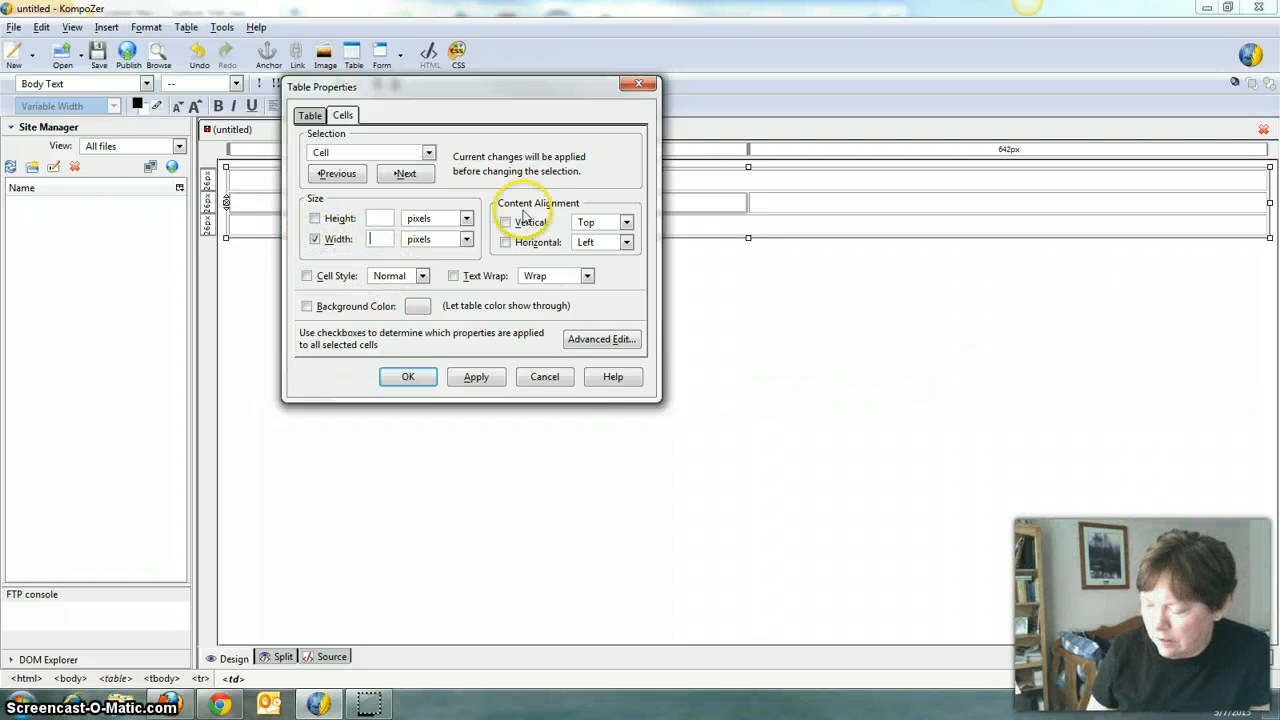
{"action": "left_click", "coordinate": [466, 239]}
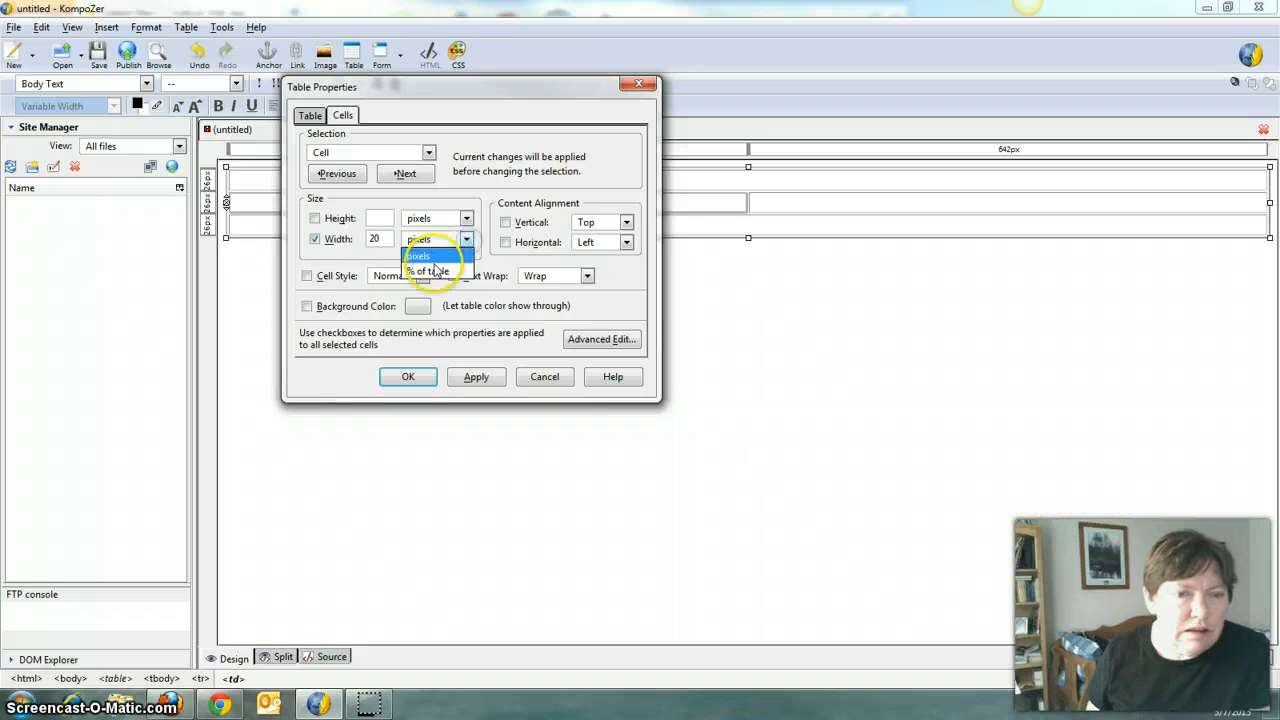
{"action": "left_click", "coordinate": [437, 271]}
{"action": "left_click", "coordinate": [408, 376]}
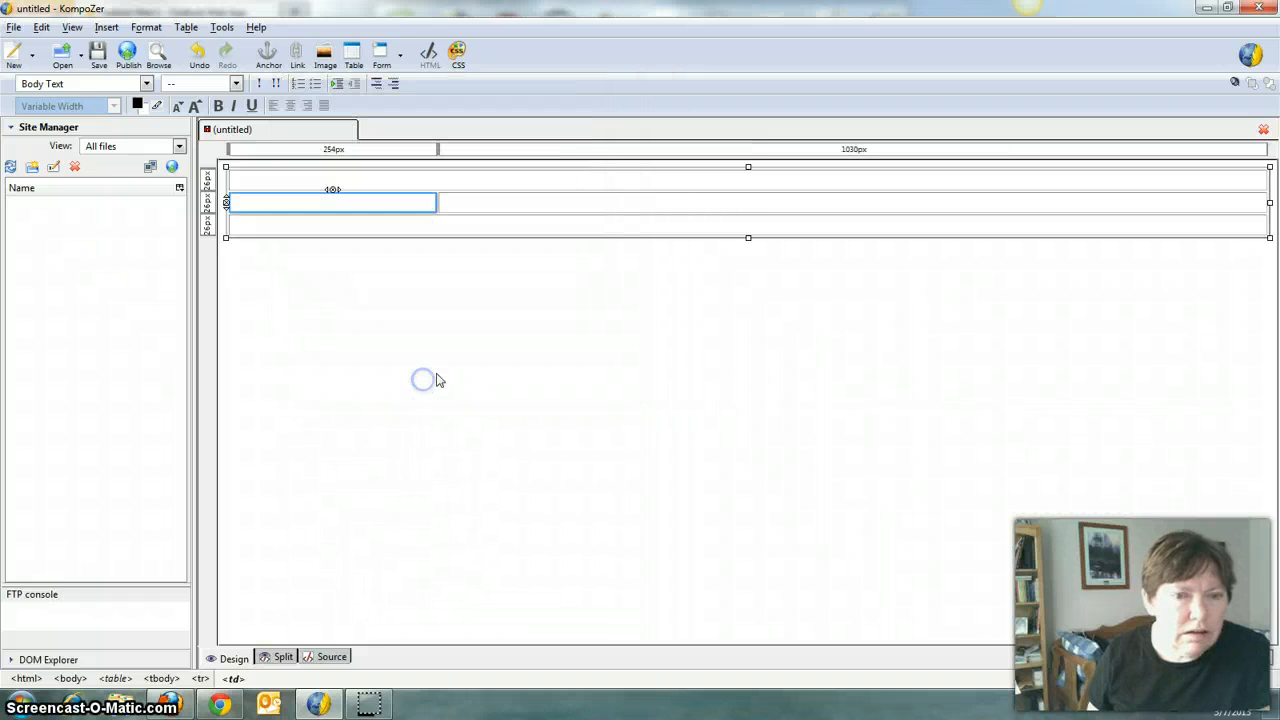
Insert a template editable area of type Block named "Header" into the table's top row.
{"action": "left_click", "coordinate": [617, 225]}
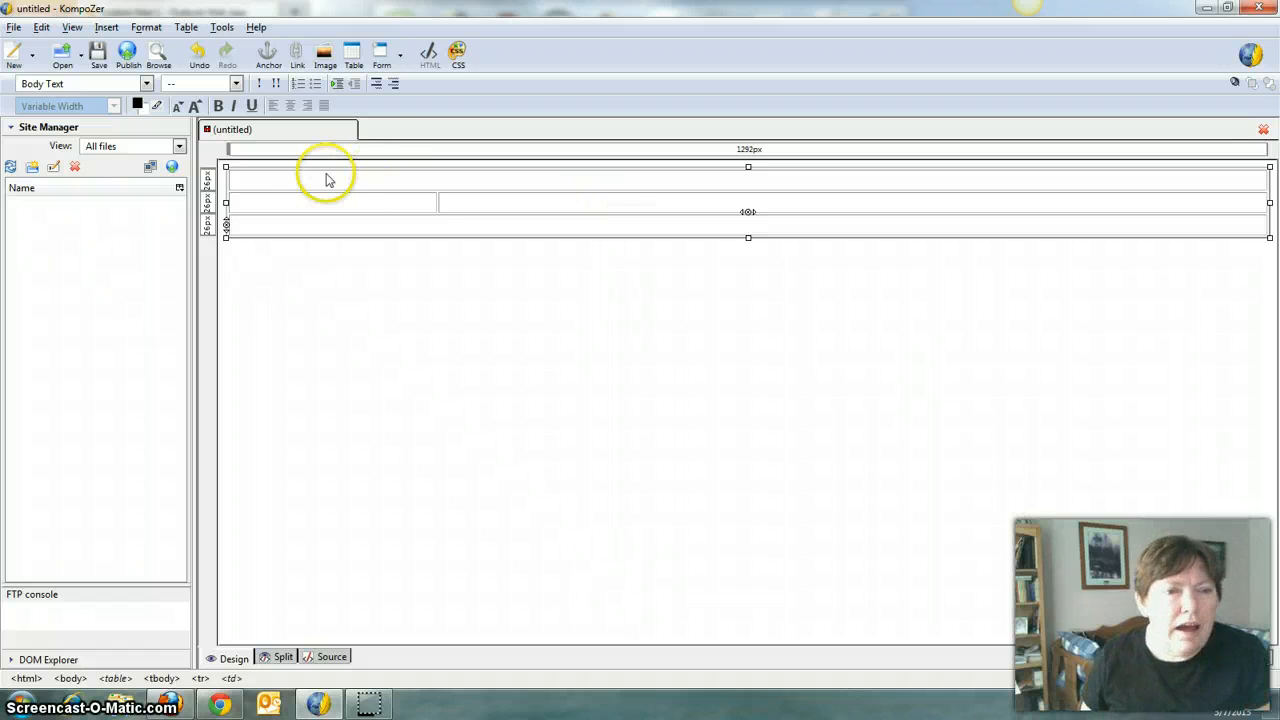
{"action": "left_click", "coordinate": [295, 181]}
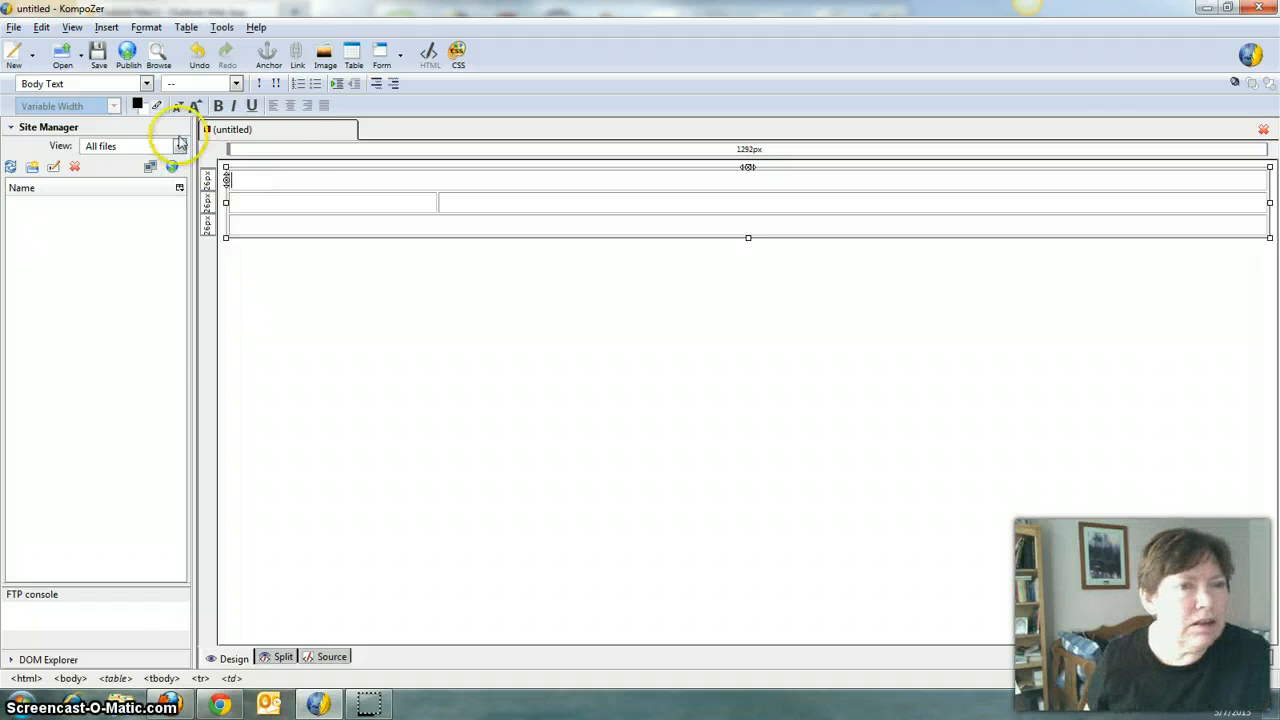
{"action": "left_click", "coordinate": [152, 28]}
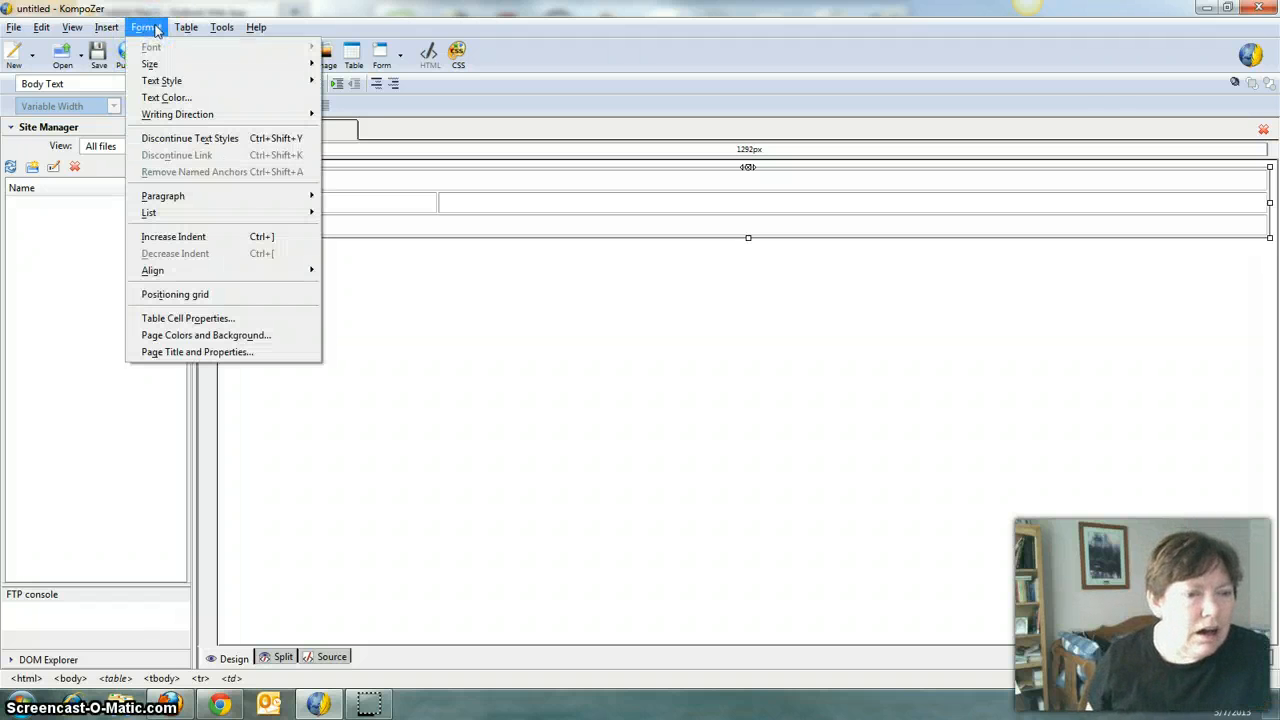
{"action": "left_click", "coordinate": [105, 28]}
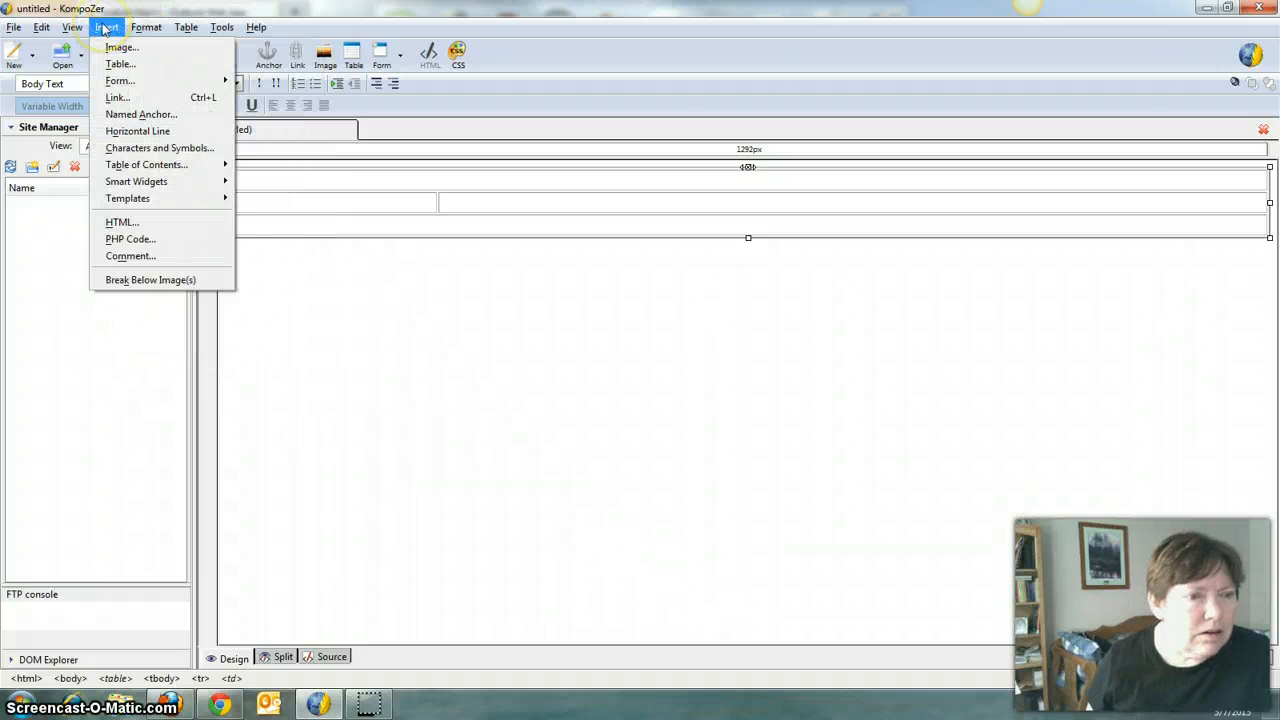
{"action": "mouse_move", "coordinate": [226, 200]}
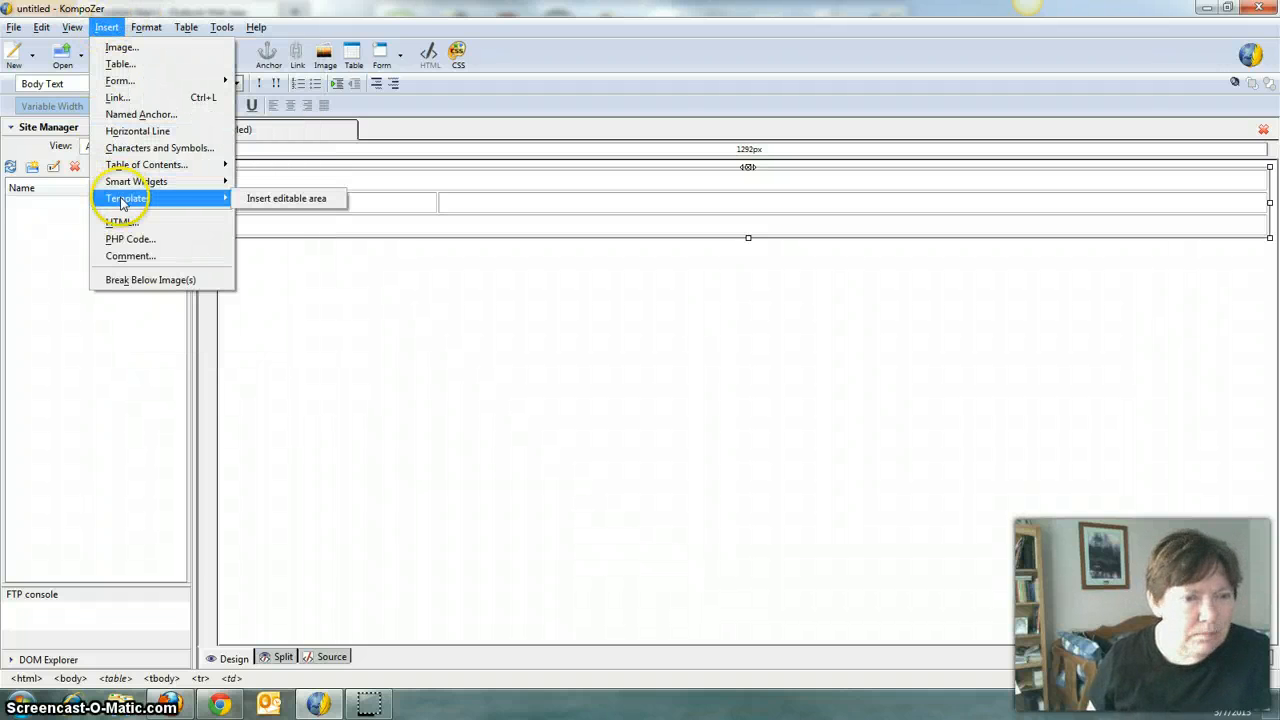
{"action": "left_click", "coordinate": [278, 206]}
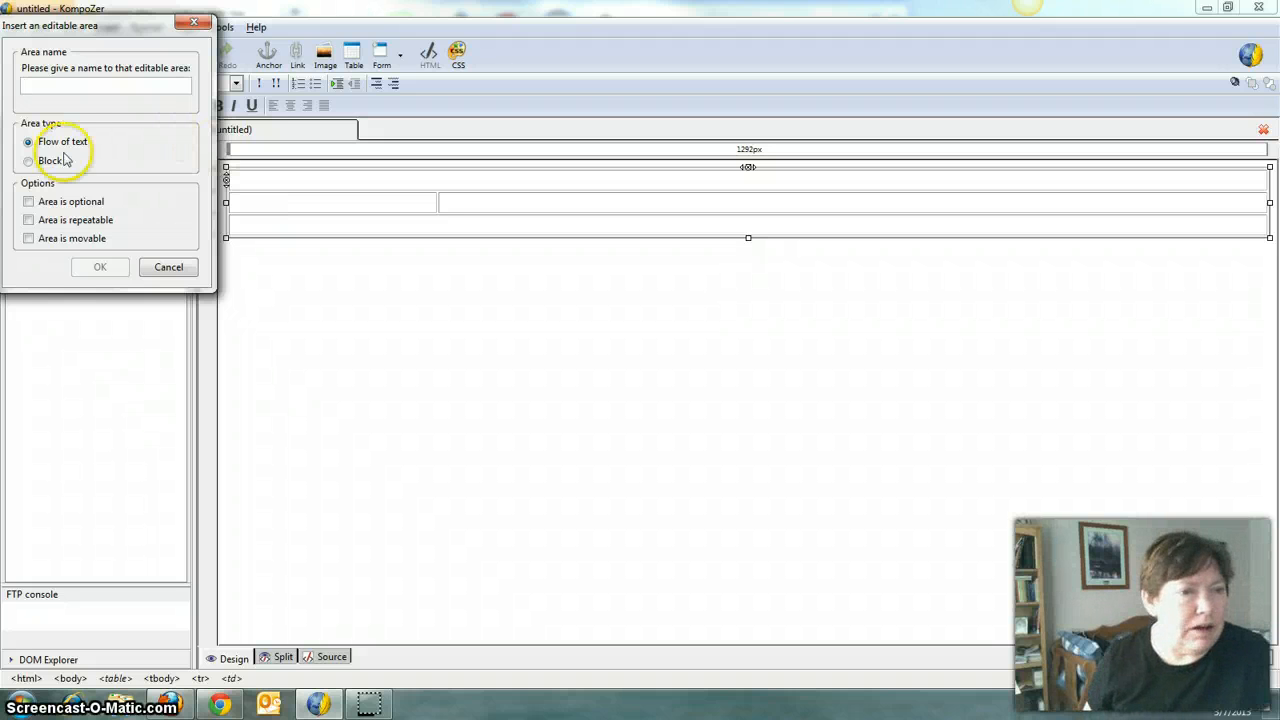
{"action": "left_click", "coordinate": [28, 163]}
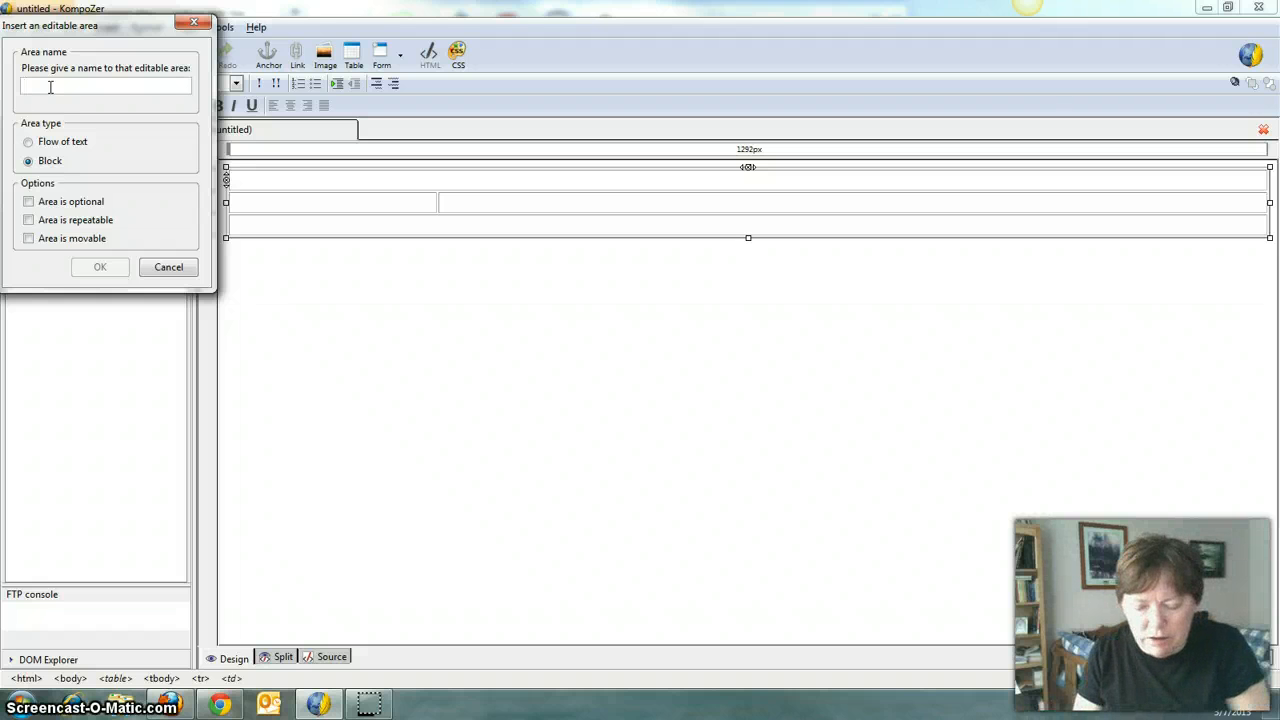
{"action": "type", "text": "Header"}
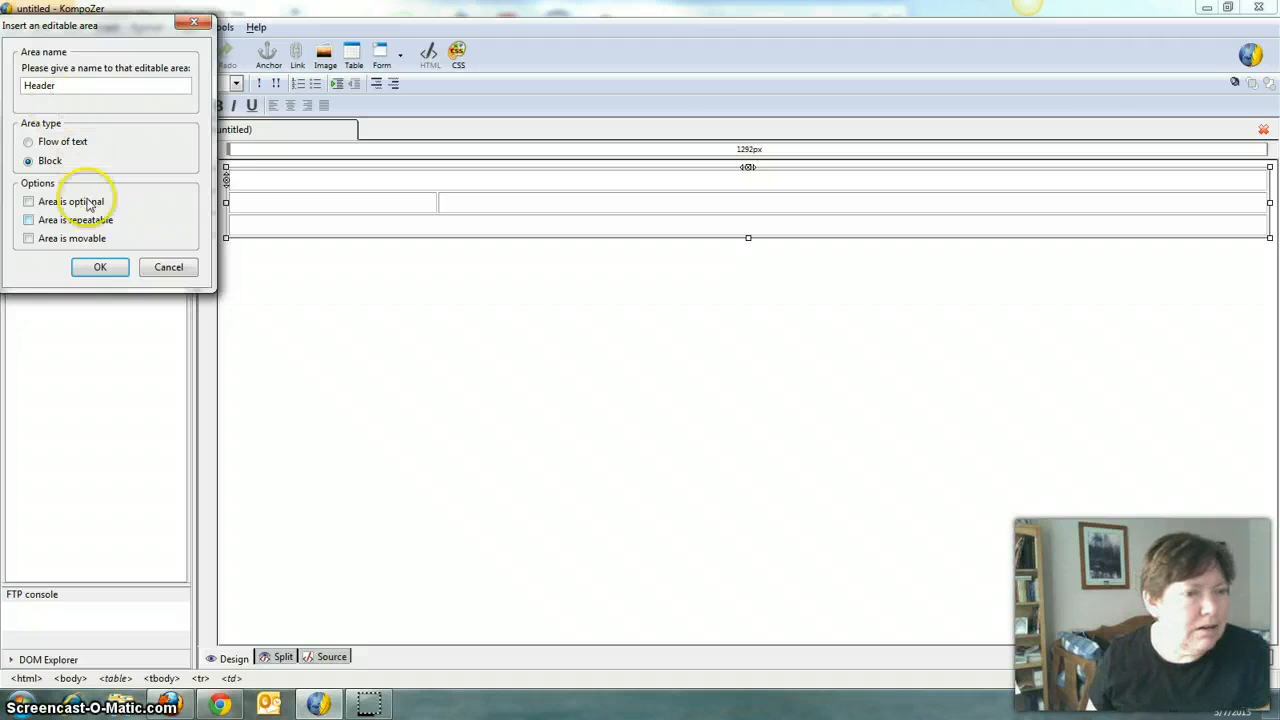
{"action": "left_click", "coordinate": [95, 272]}
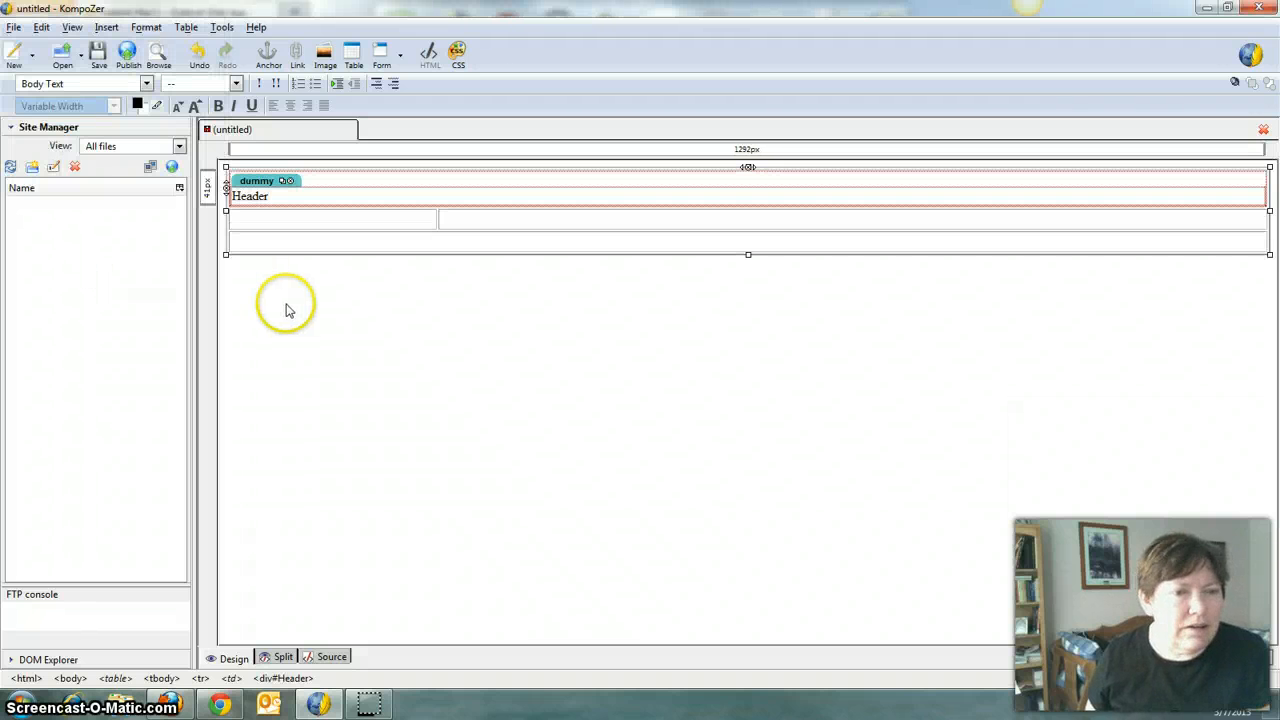
Create a bulleted list in the middle row's left cell with the items Home, About Us, Events and History.
{"action": "left_click", "coordinate": [287, 222]}
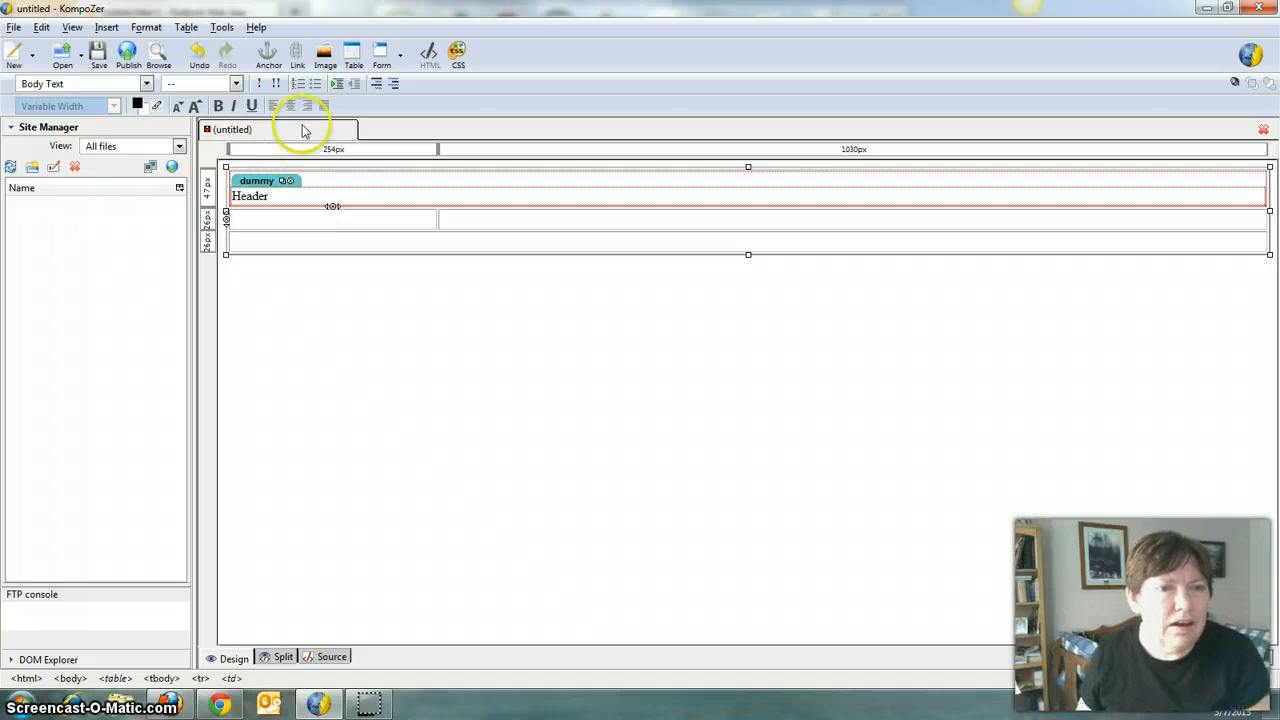
{"action": "left_click", "coordinate": [316, 83]}
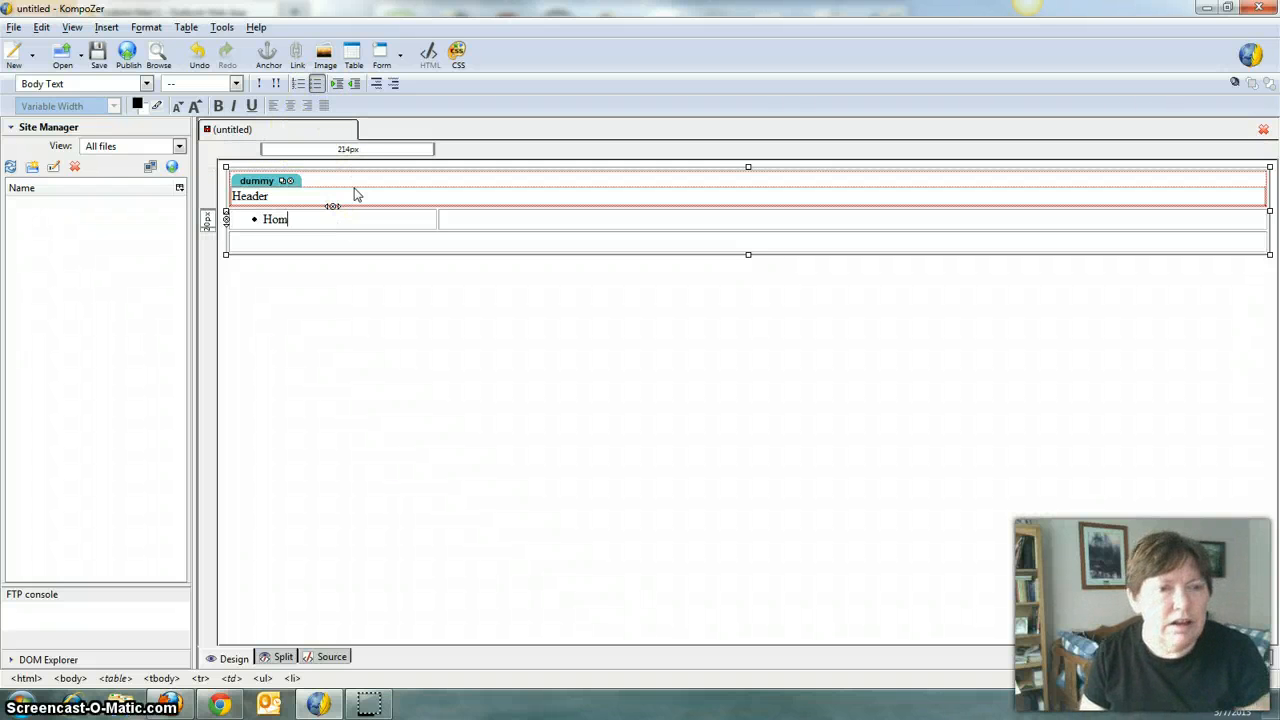
{"action": "key", "text": "Return"}
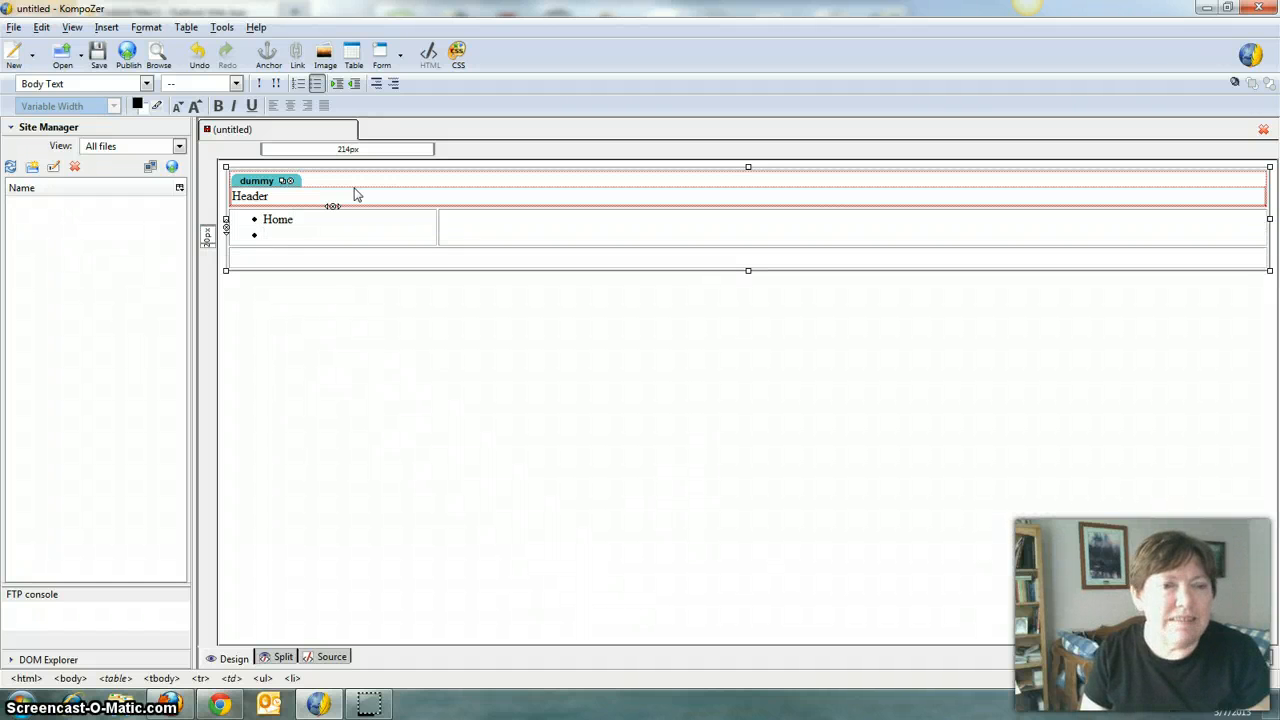
{"action": "type", "text": "About"}
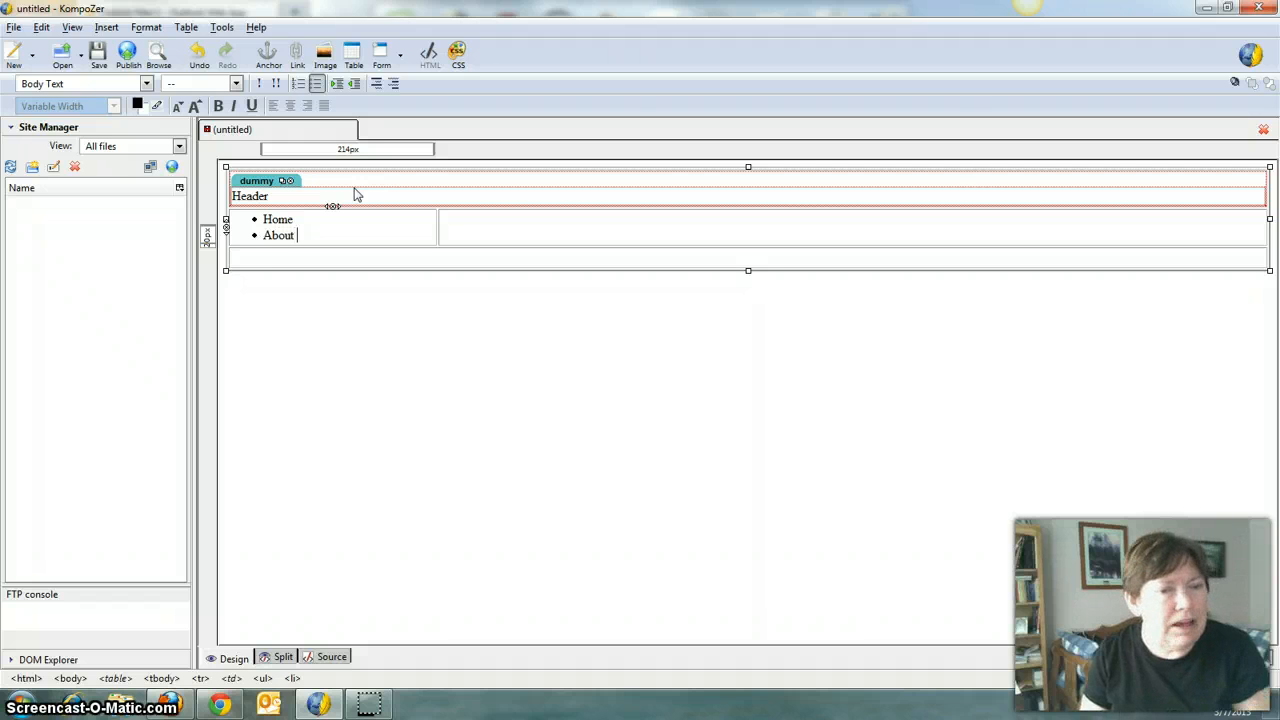
{"action": "type", "text": " Us"}
{"action": "key", "text": "Return"}
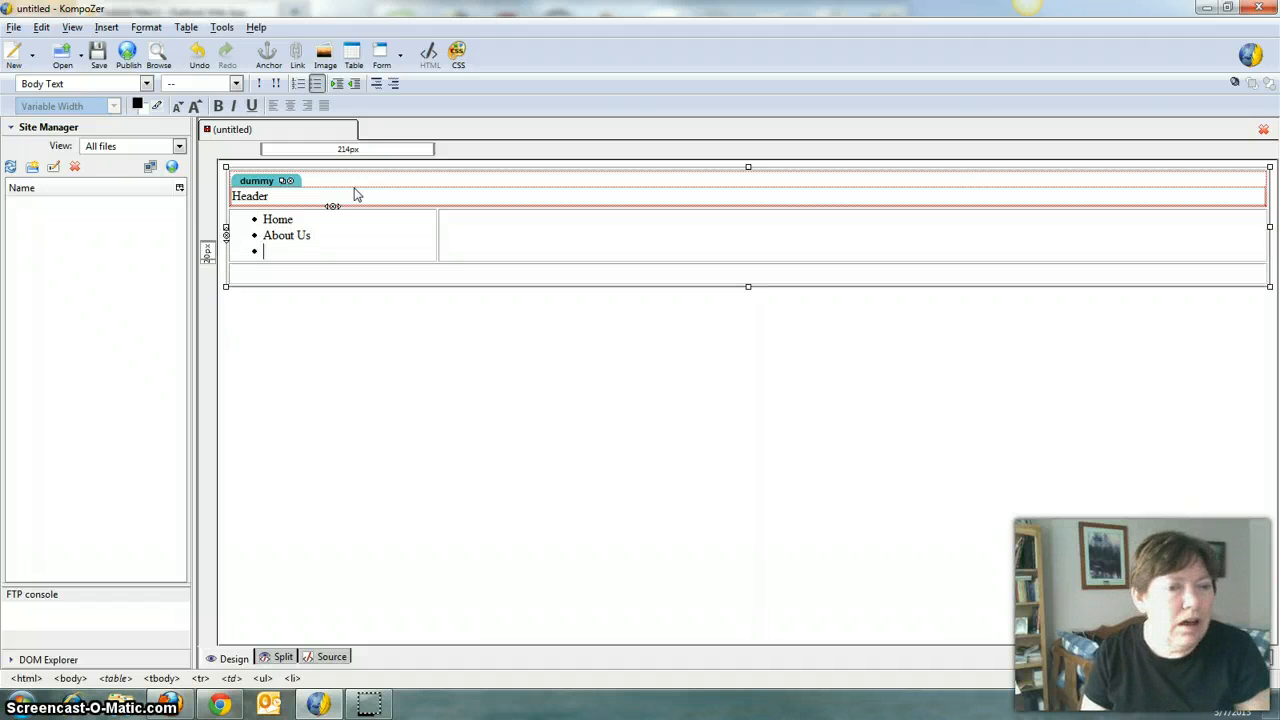
{"action": "type", "text": "Mee"}
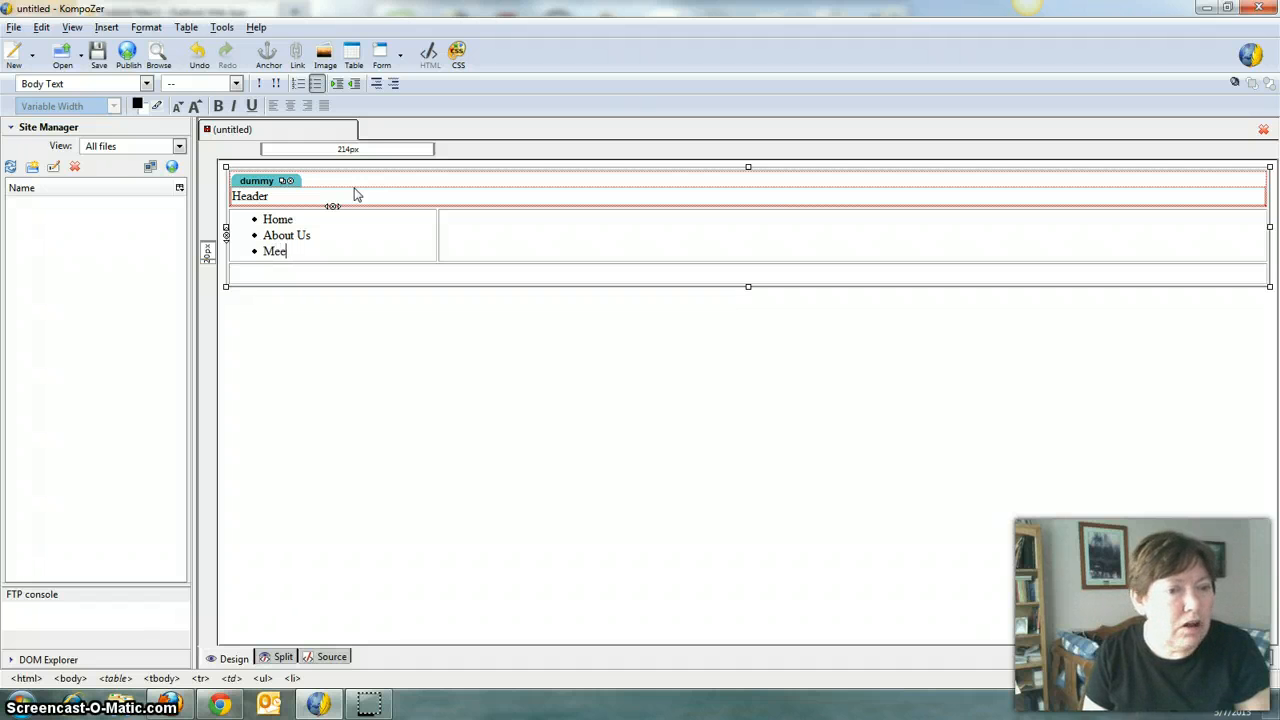
{"action": "type", "text": "nts"}
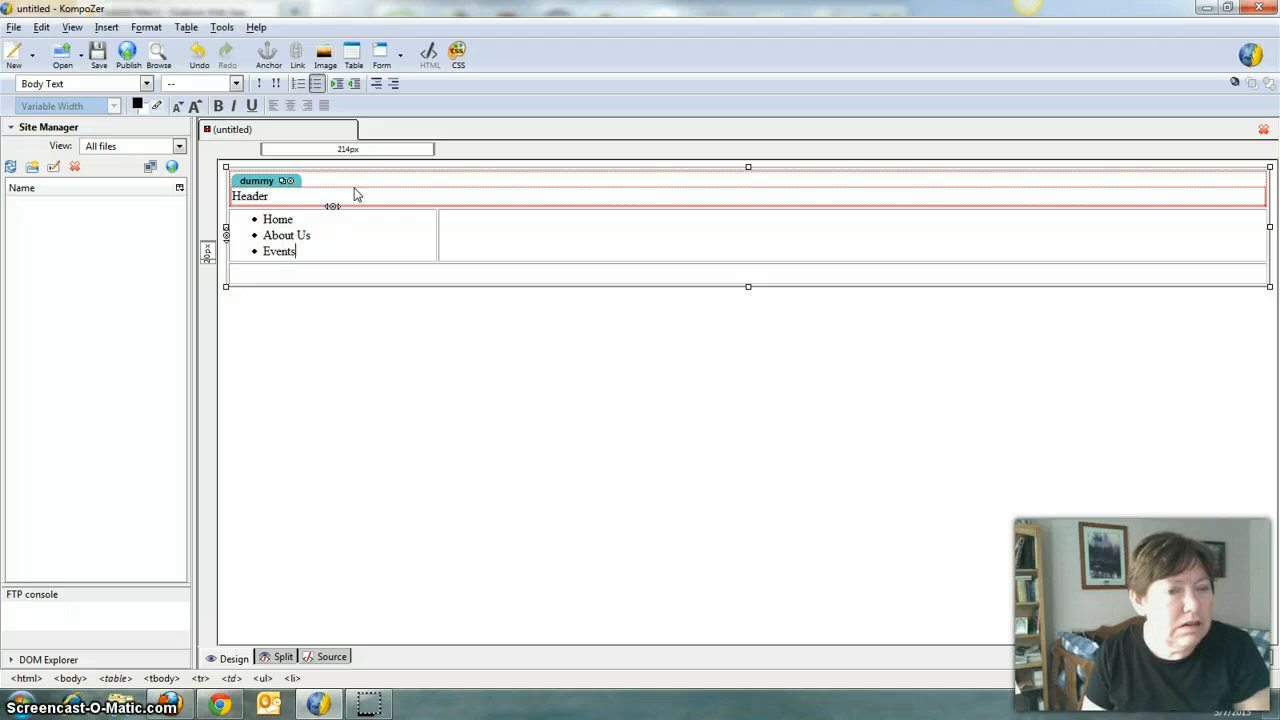
{"action": "key", "text": "Return"}
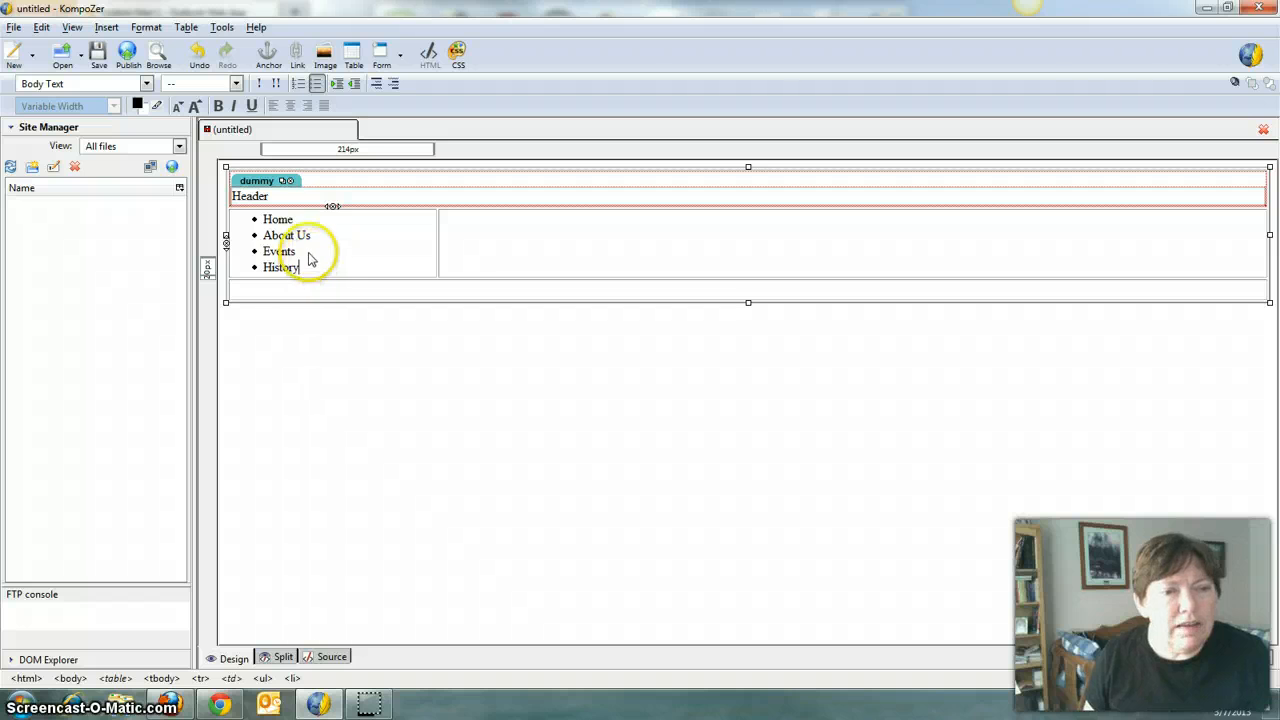
Link the Home list item to index.html.
{"action": "double_click", "coordinate": [264, 219]}
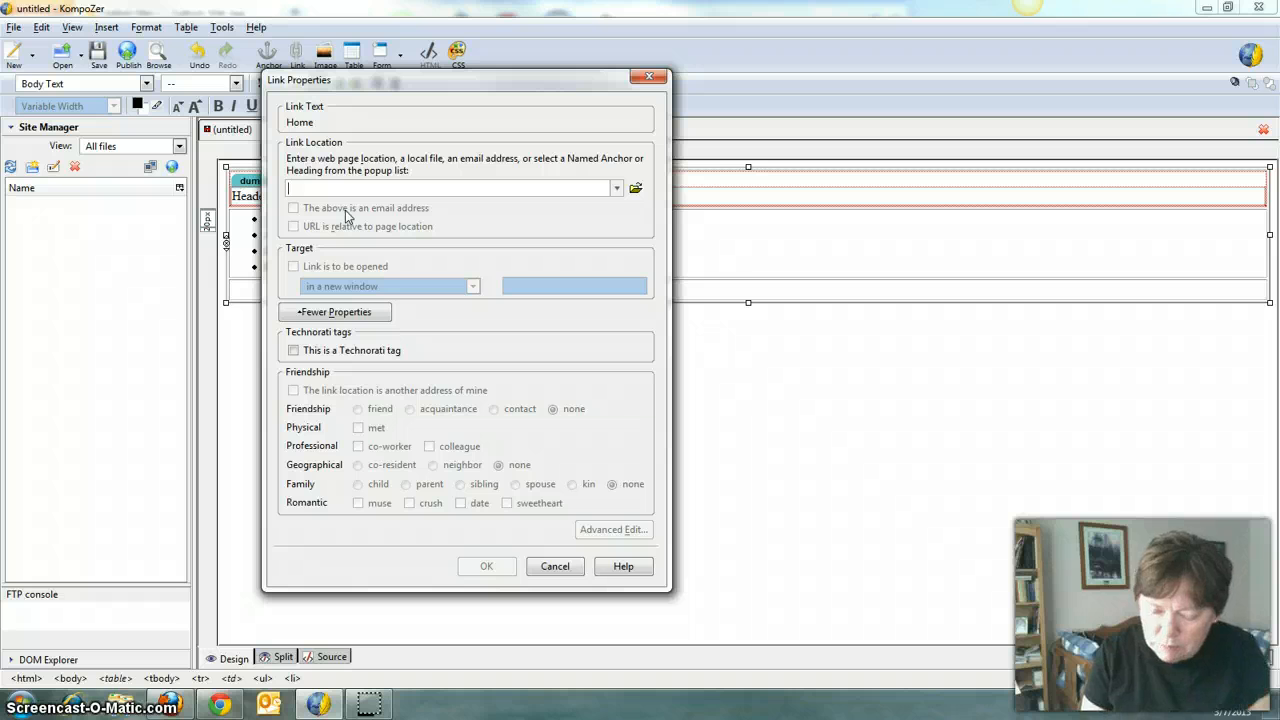
{"action": "type", "text": "index.html"}
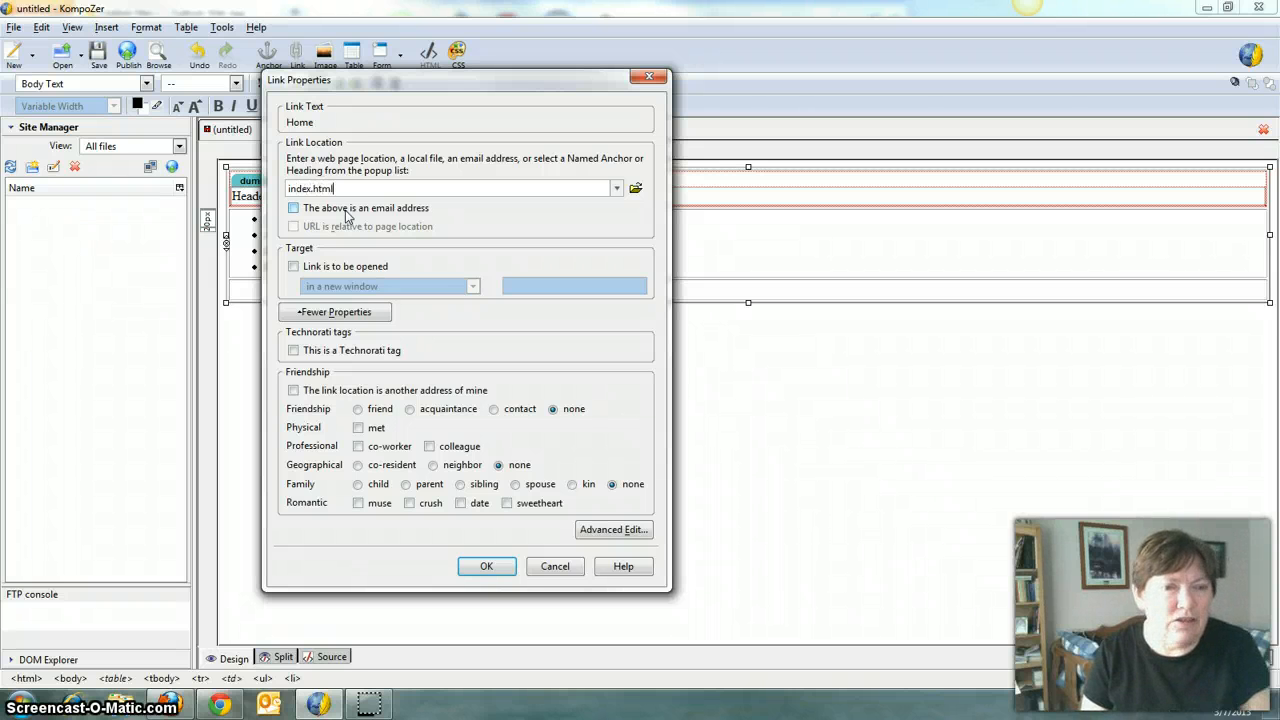
{"action": "left_click", "coordinate": [468, 565]}
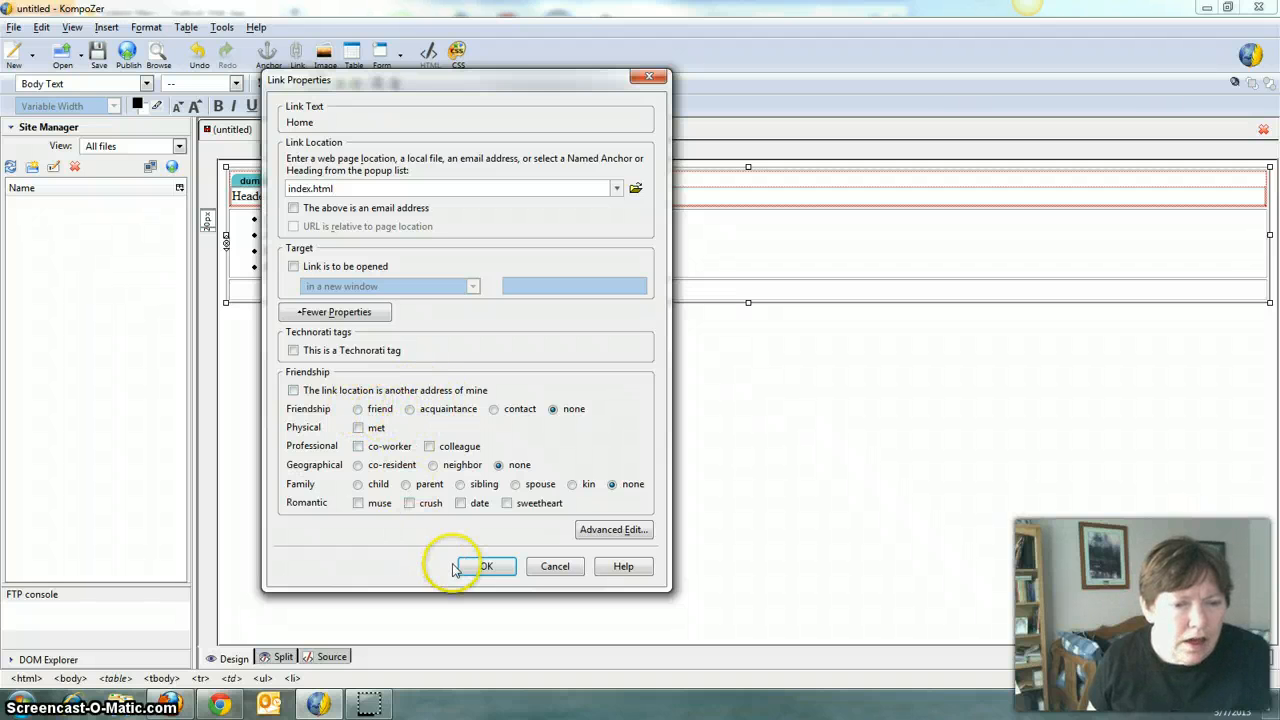
{"action": "left_click", "coordinate": [484, 566]}
{"action": "left_click", "coordinate": [298, 235]}
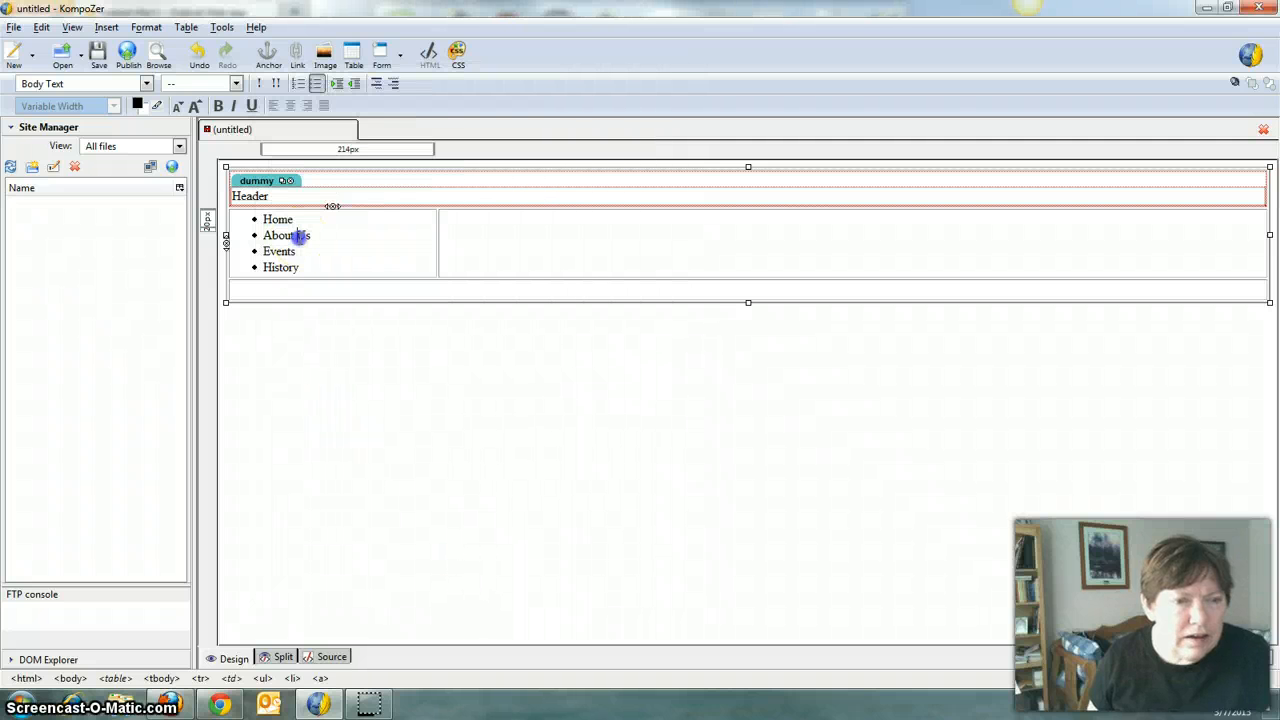
Set the family relationship of the Home link to parent and review its href attribute in the advanced properties.
{"action": "left_click_drag", "start_coordinate": [296, 222], "coordinate": [268, 218]}
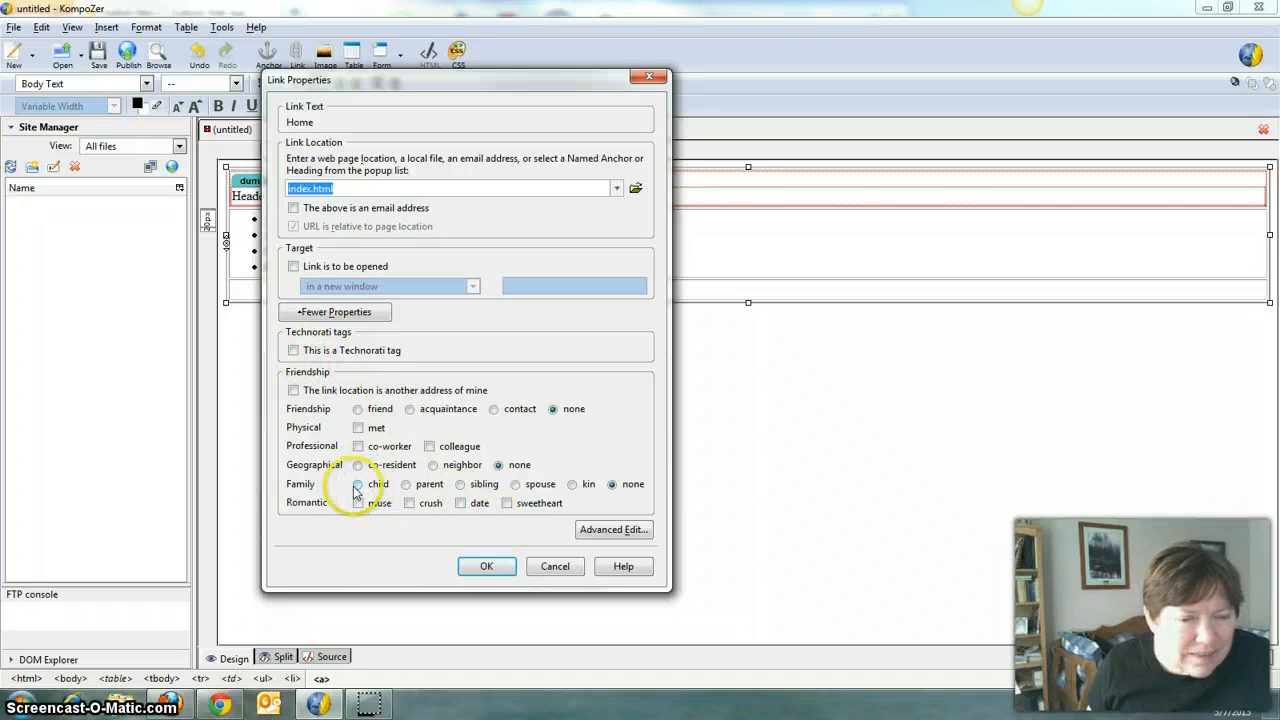
{"action": "left_click", "coordinate": [407, 486]}
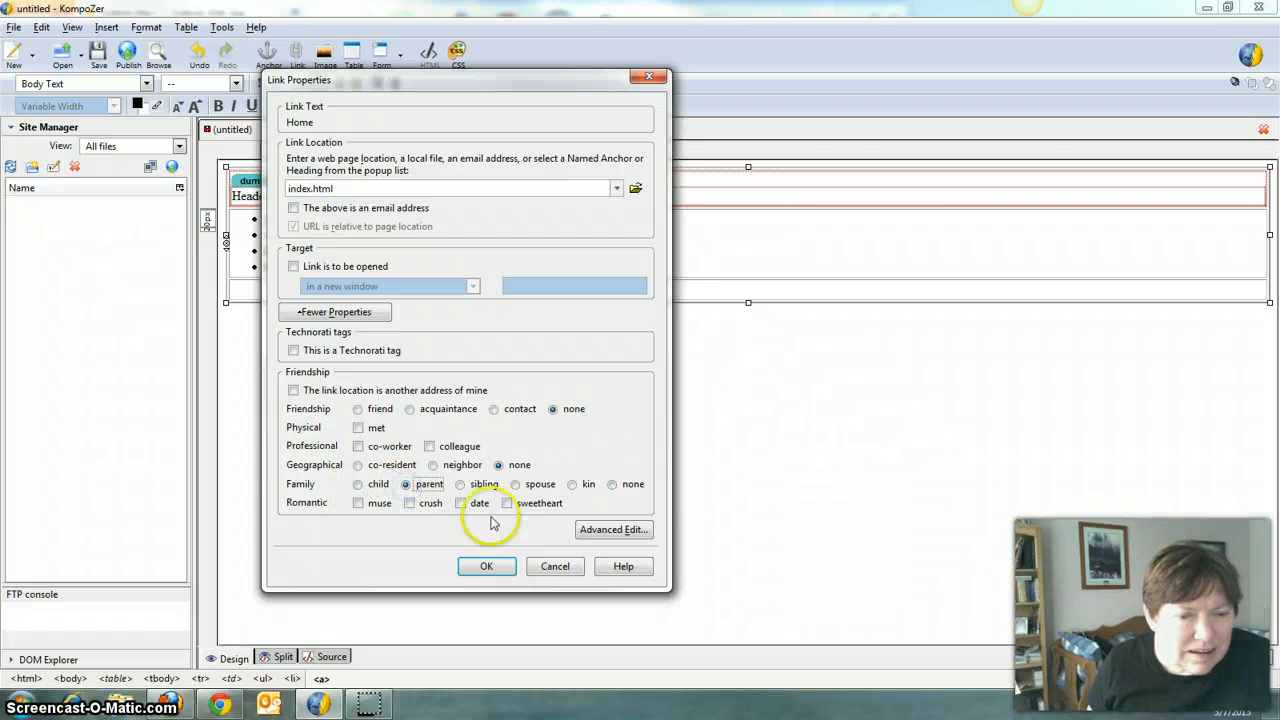
{"action": "left_click", "coordinate": [607, 532]}
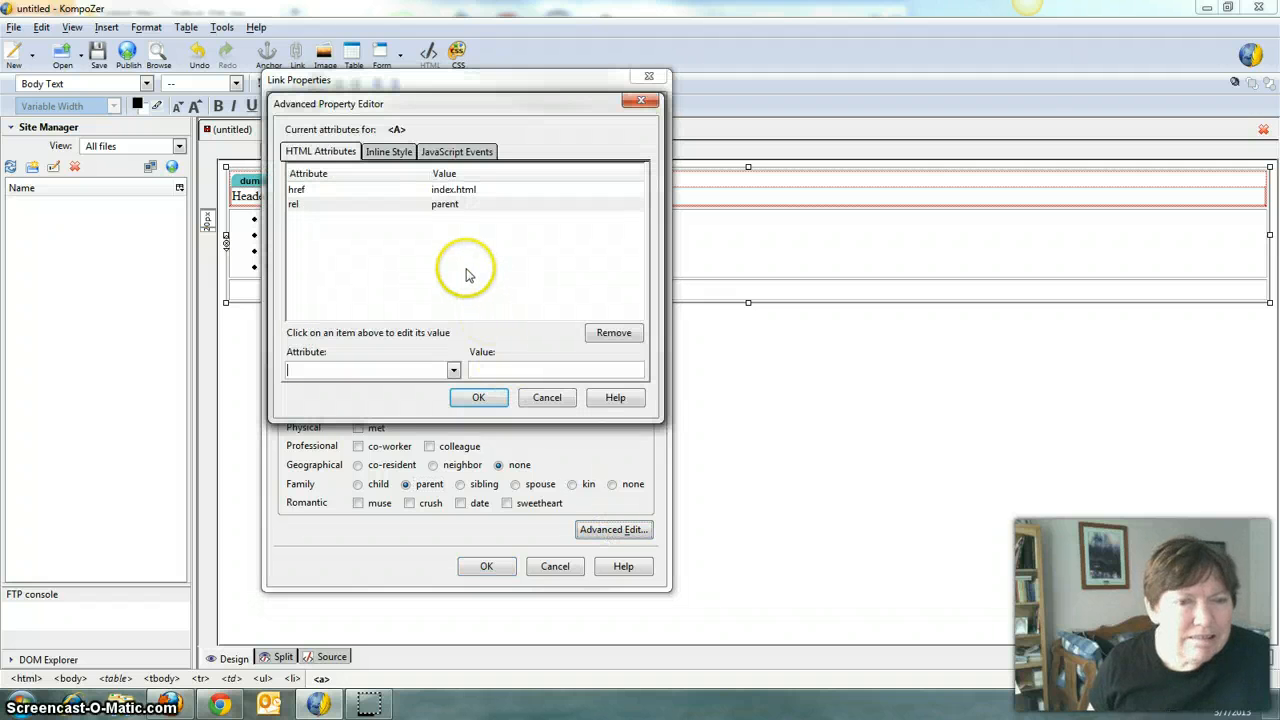
{"action": "left_click", "coordinate": [449, 192]}
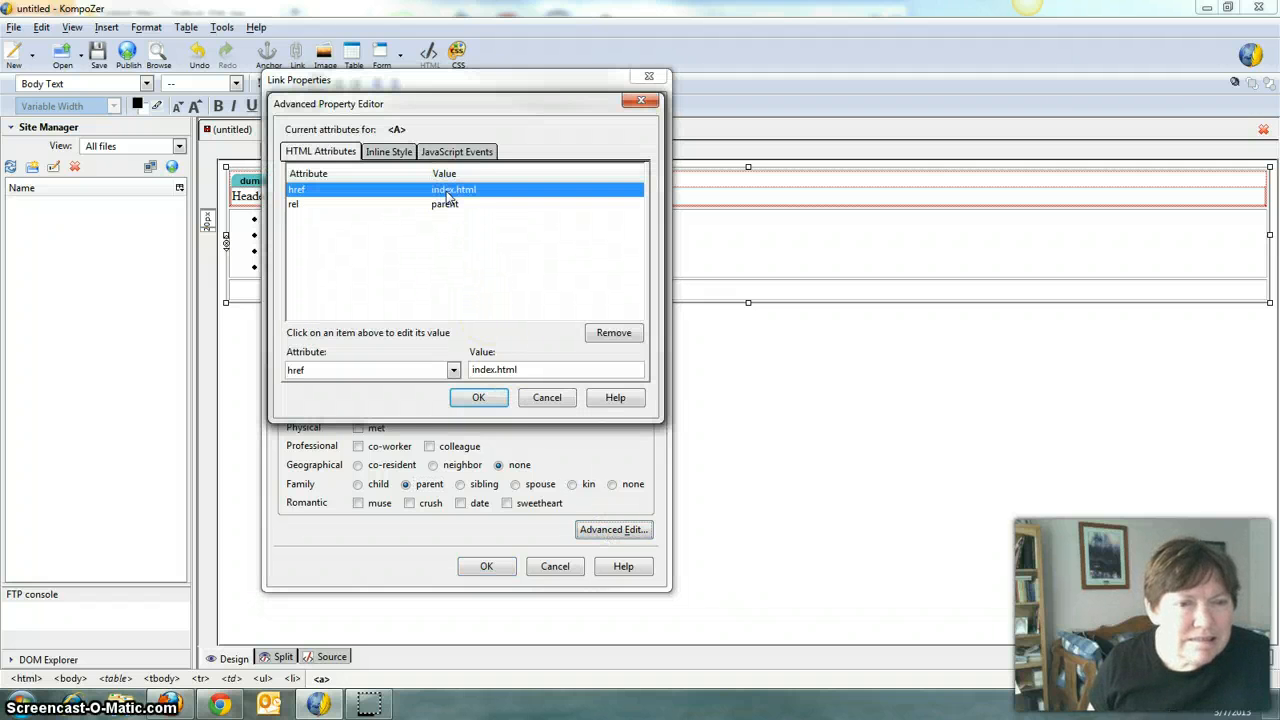
{"action": "left_click", "coordinate": [478, 396]}
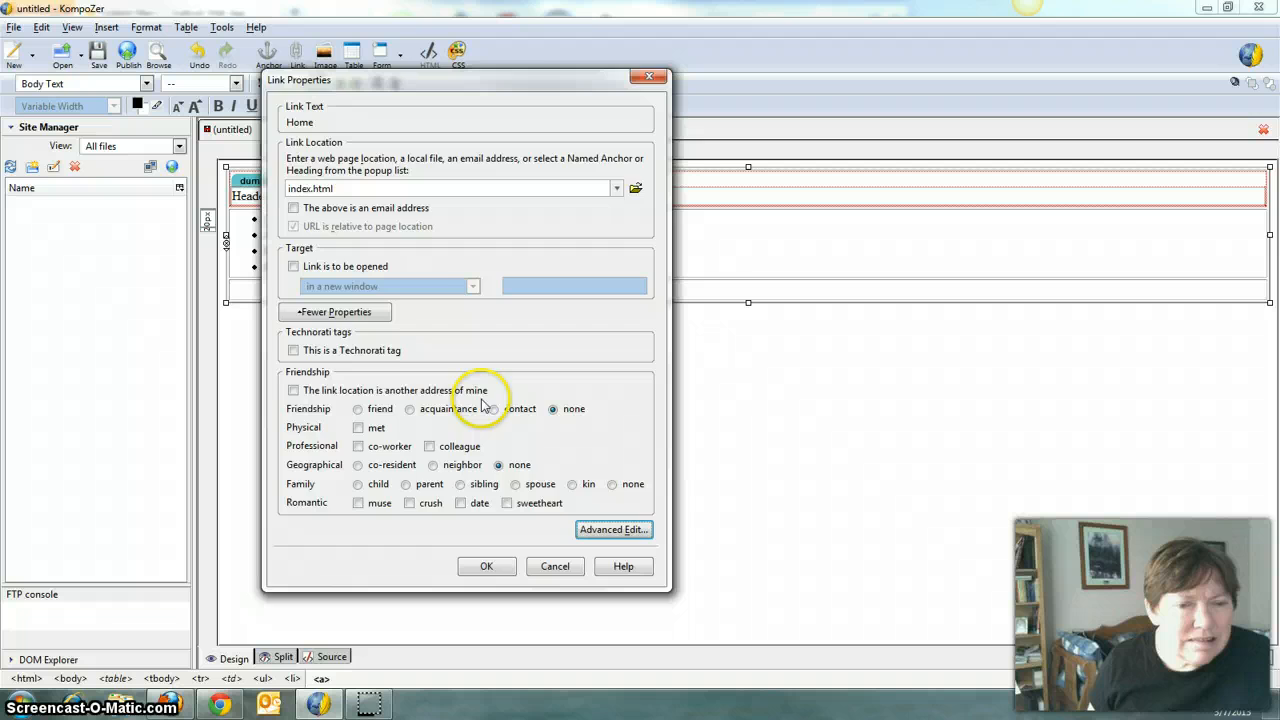
{"action": "left_click", "coordinate": [490, 566]}
Examine the page's HTML source to check how the Home link is coded, and return to the design view.
{"action": "left_click", "coordinate": [306, 256]}
{"action": "left_click", "coordinate": [298, 236]}
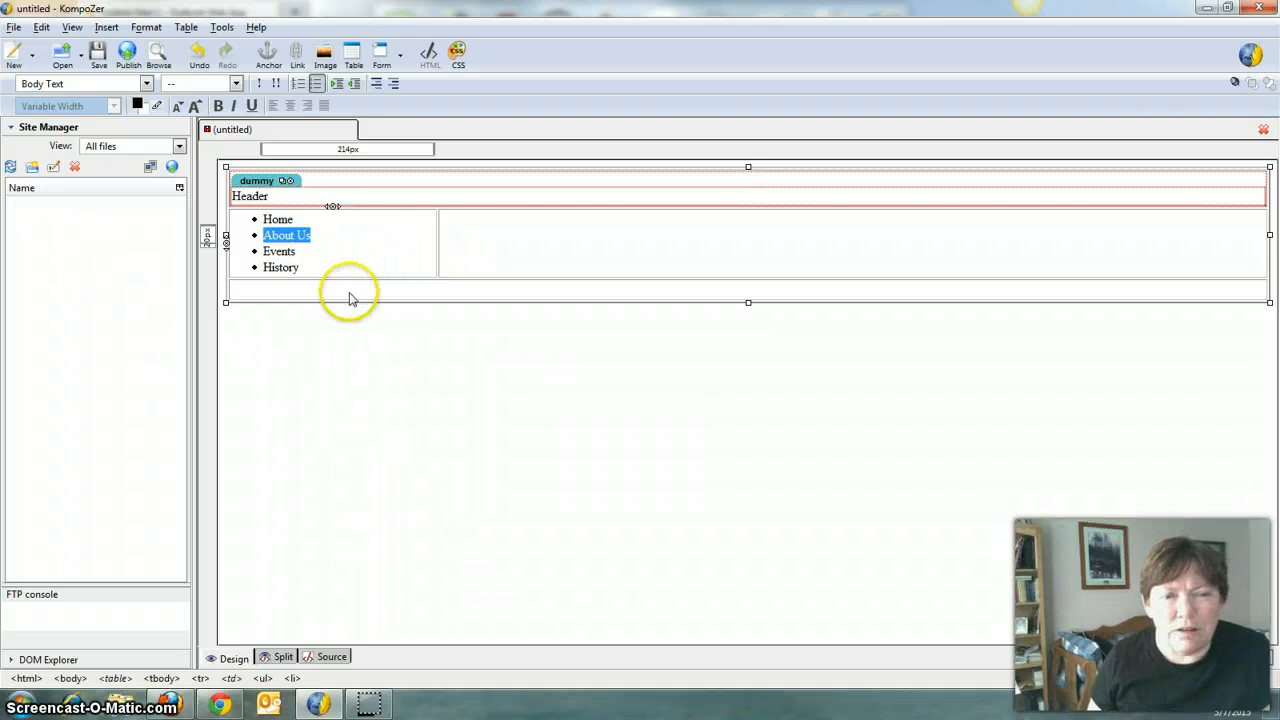
{"action": "left_click", "coordinate": [315, 290]}
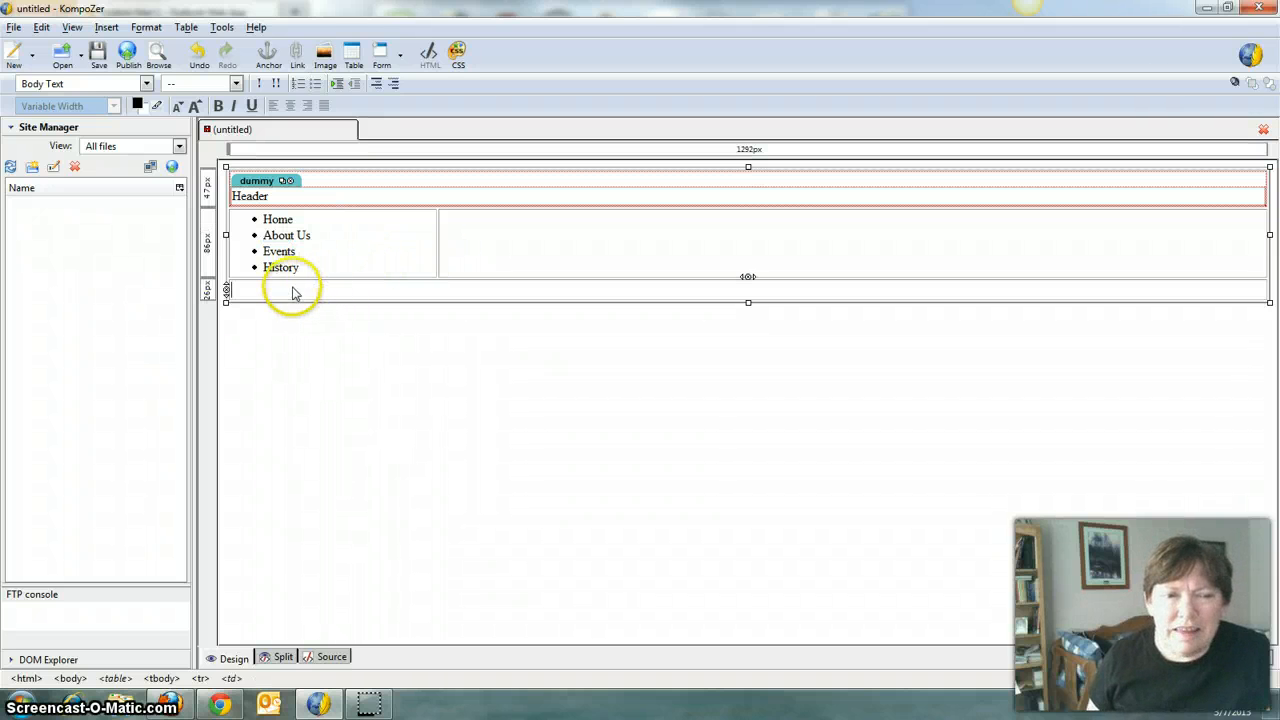
{"action": "left_click", "coordinate": [276, 235]}
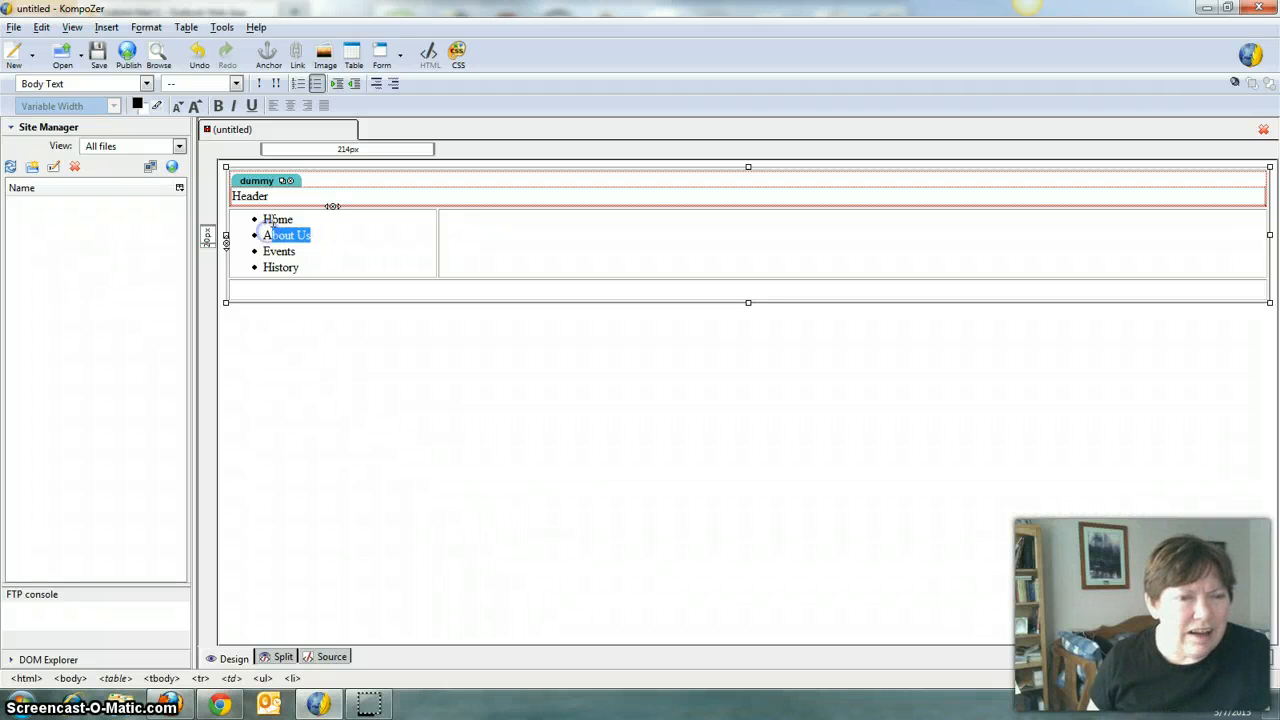
{"action": "left_click", "coordinate": [322, 657]}
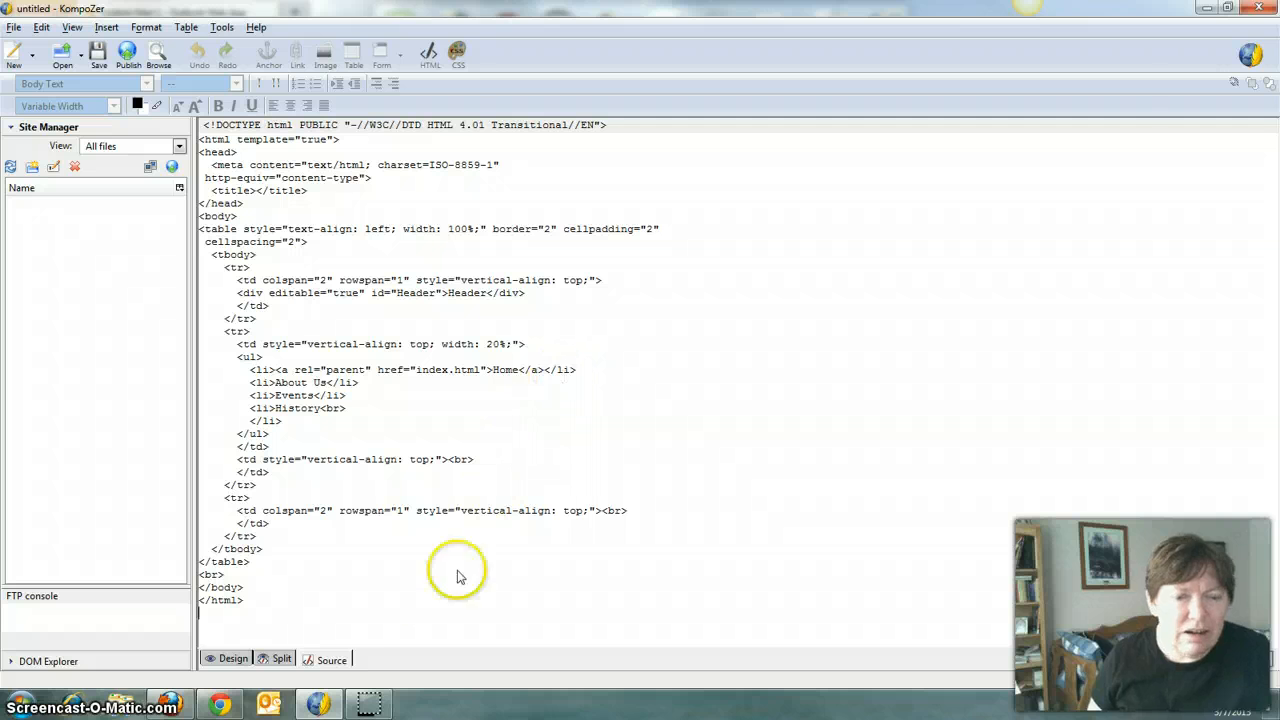
{"action": "left_click", "coordinate": [233, 658]}
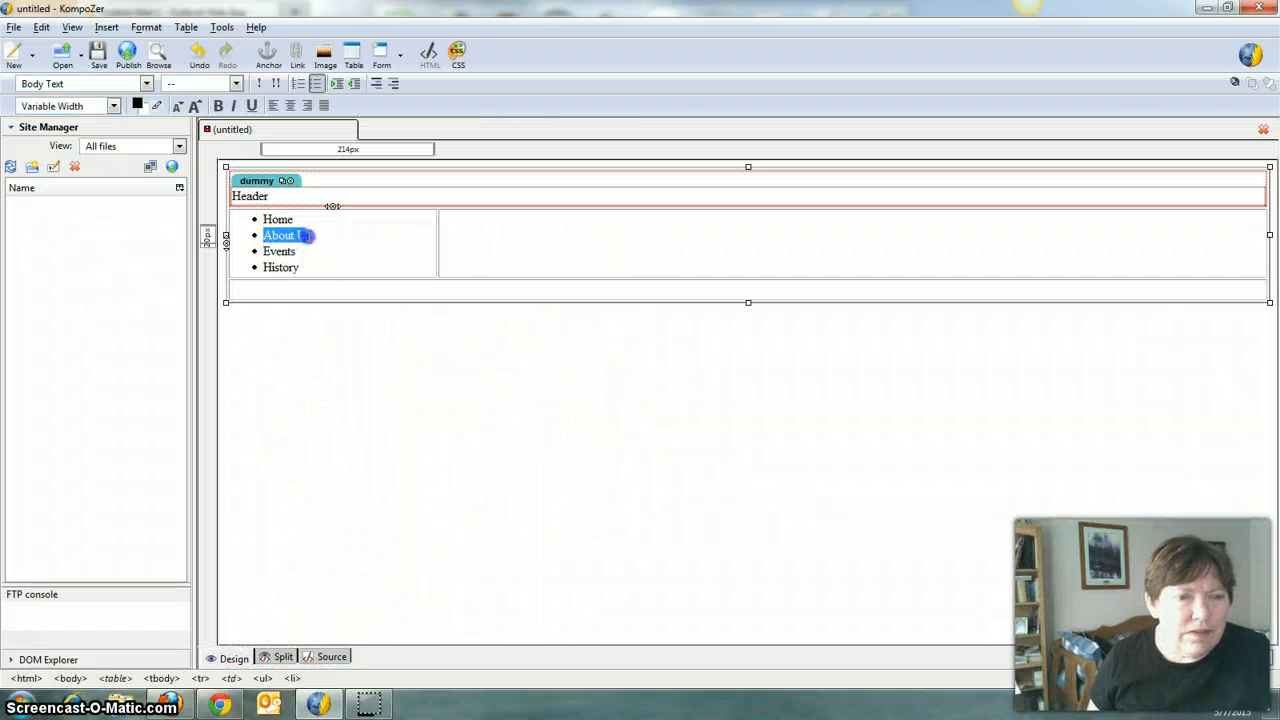
Link the About Us list item to about.html.
{"action": "left_click", "coordinate": [297, 53]}
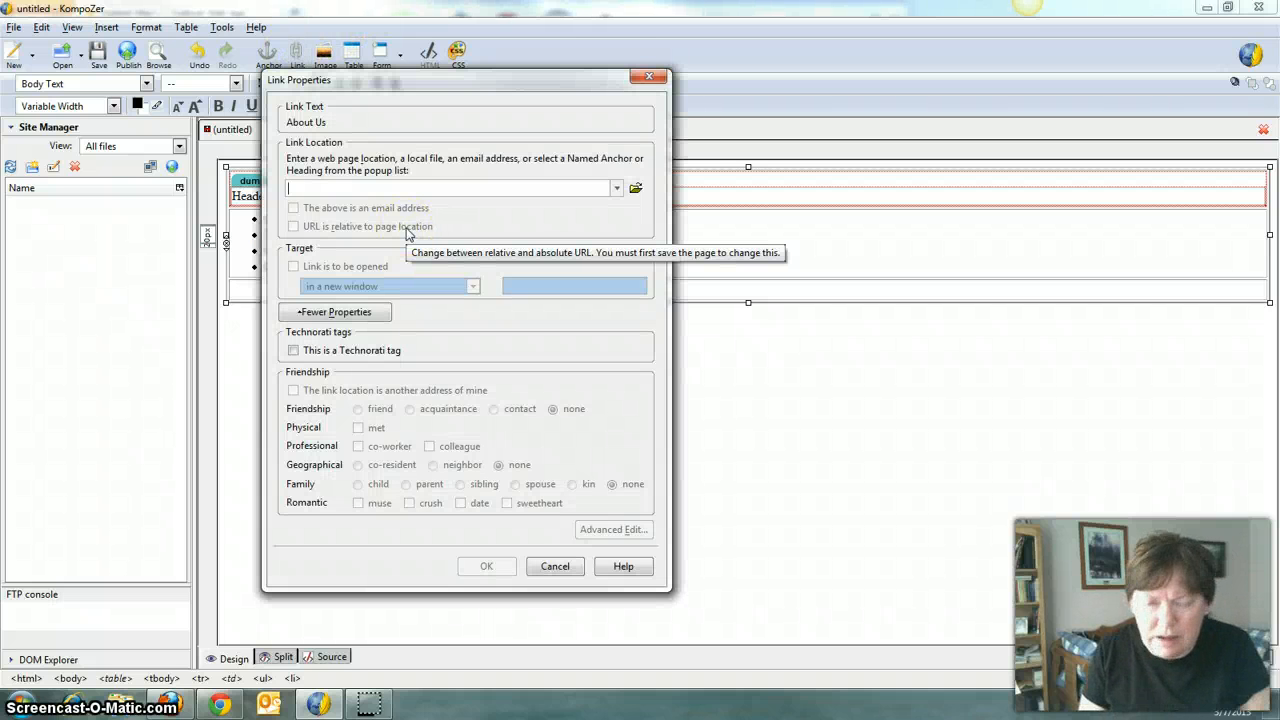
{"action": "type", "text": "about.html"}
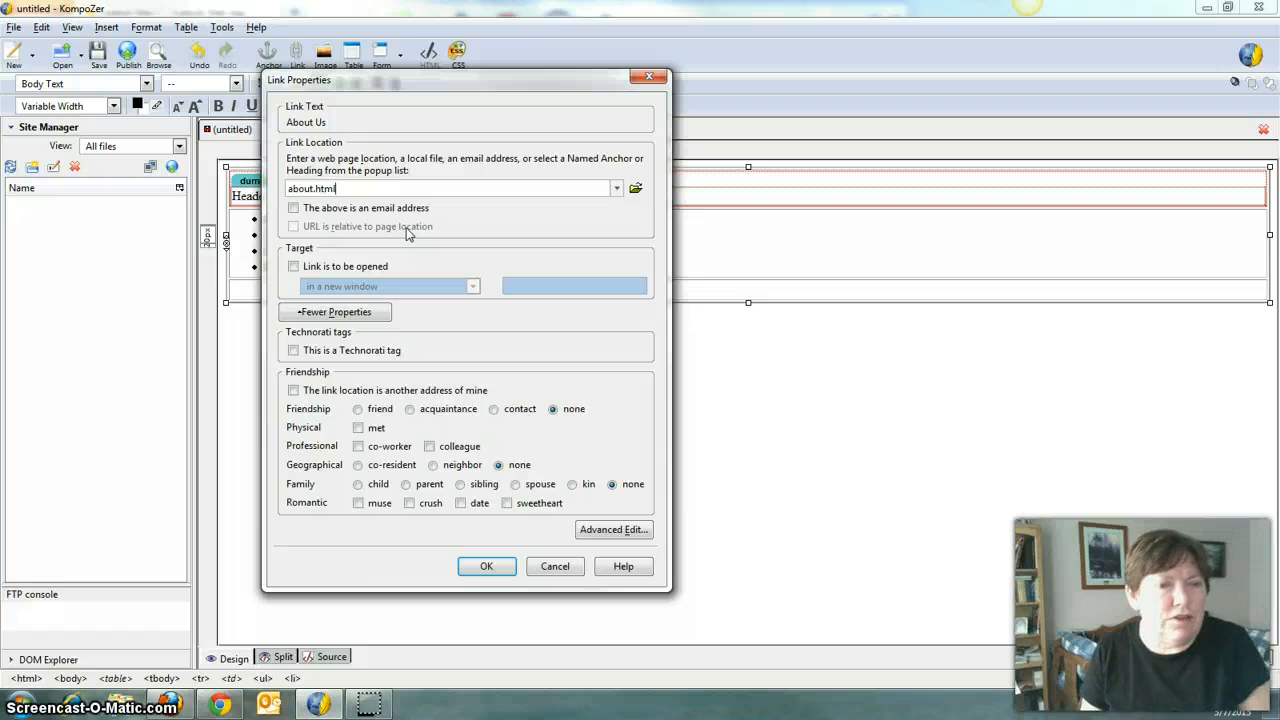
{"action": "left_click", "coordinate": [486, 566]}
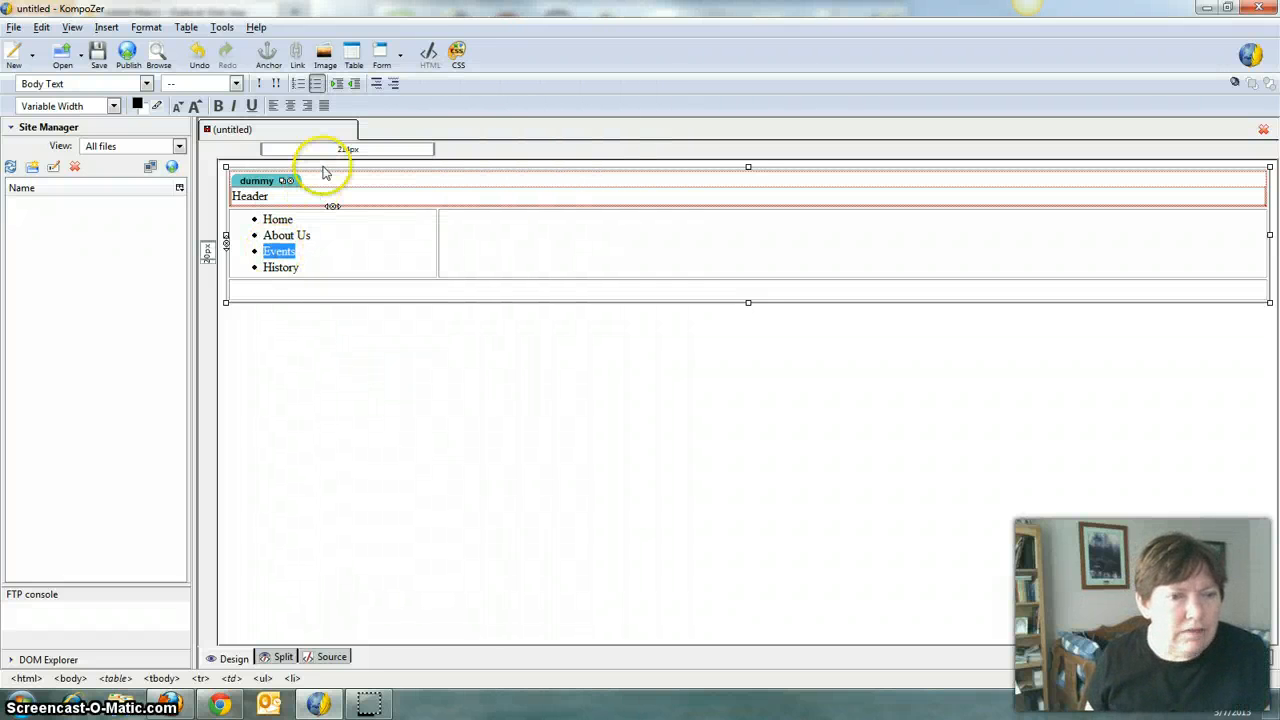
Link the Events list item to events.html.
{"action": "left_click", "coordinate": [297, 52]}
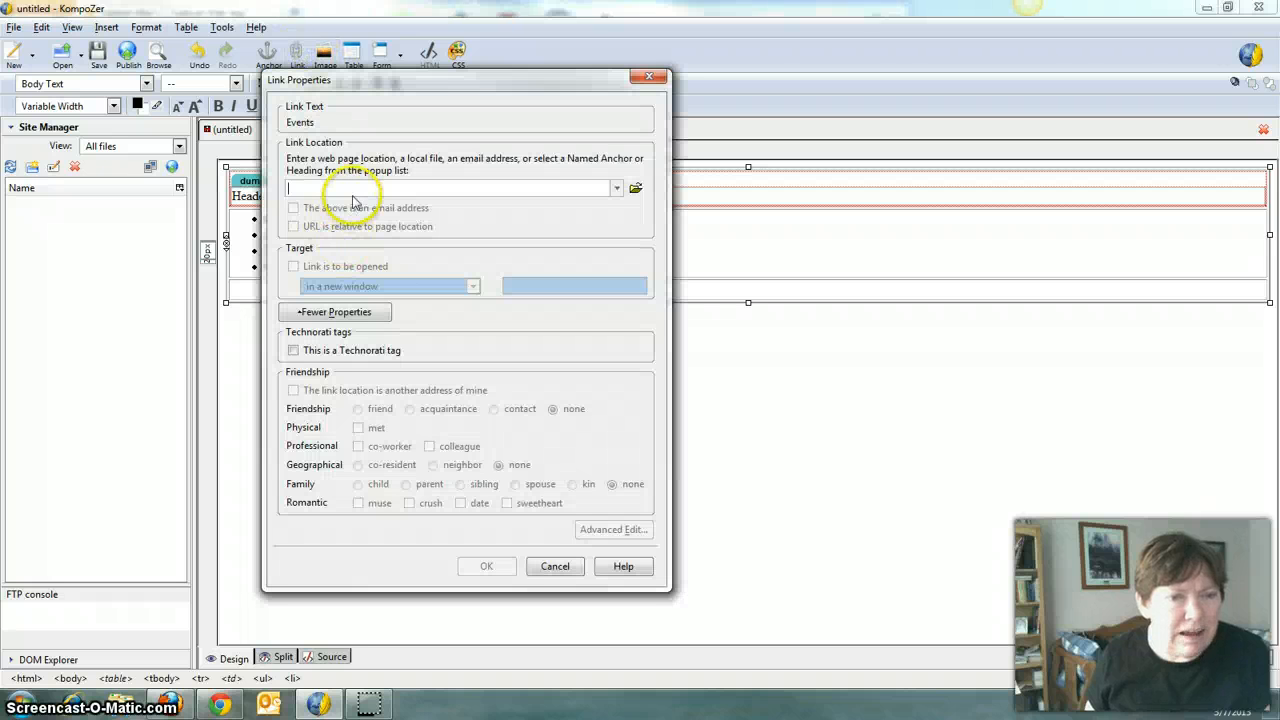
{"action": "left_click", "coordinate": [355, 188]}
{"action": "type", "text": "ev"}
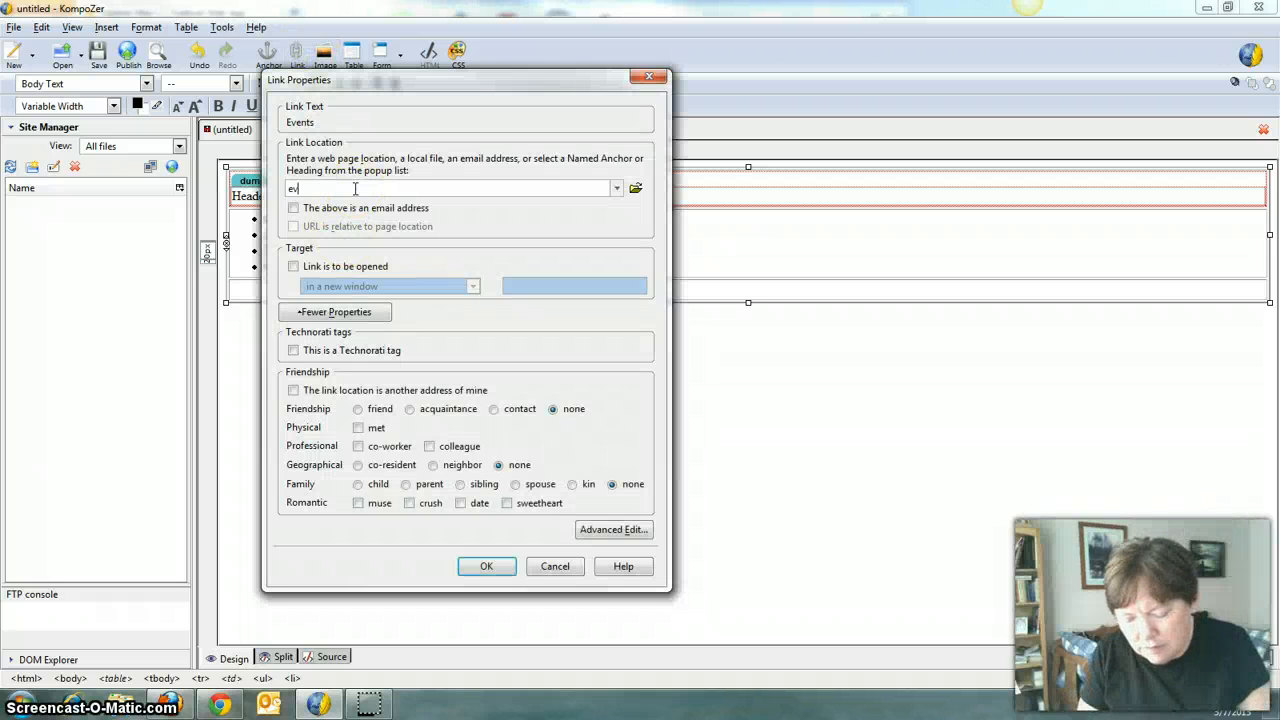
{"action": "type", "text": "ents.html"}
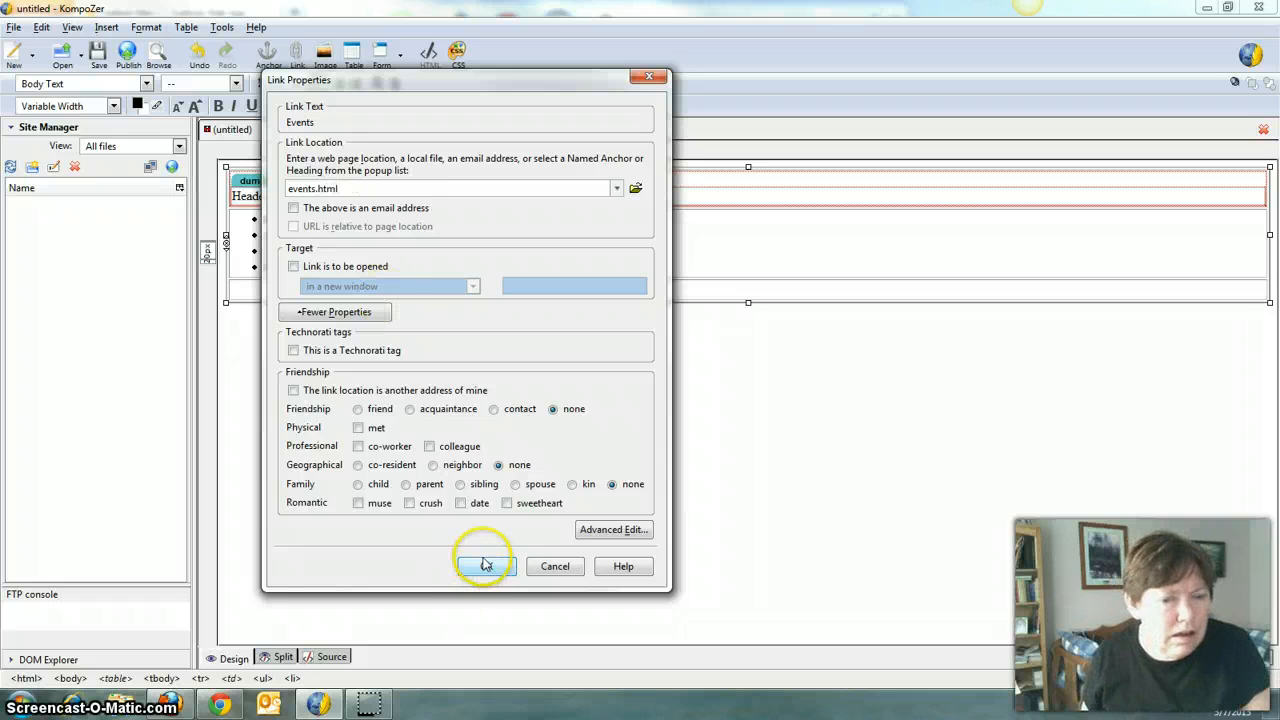
{"action": "left_click", "coordinate": [486, 565]}
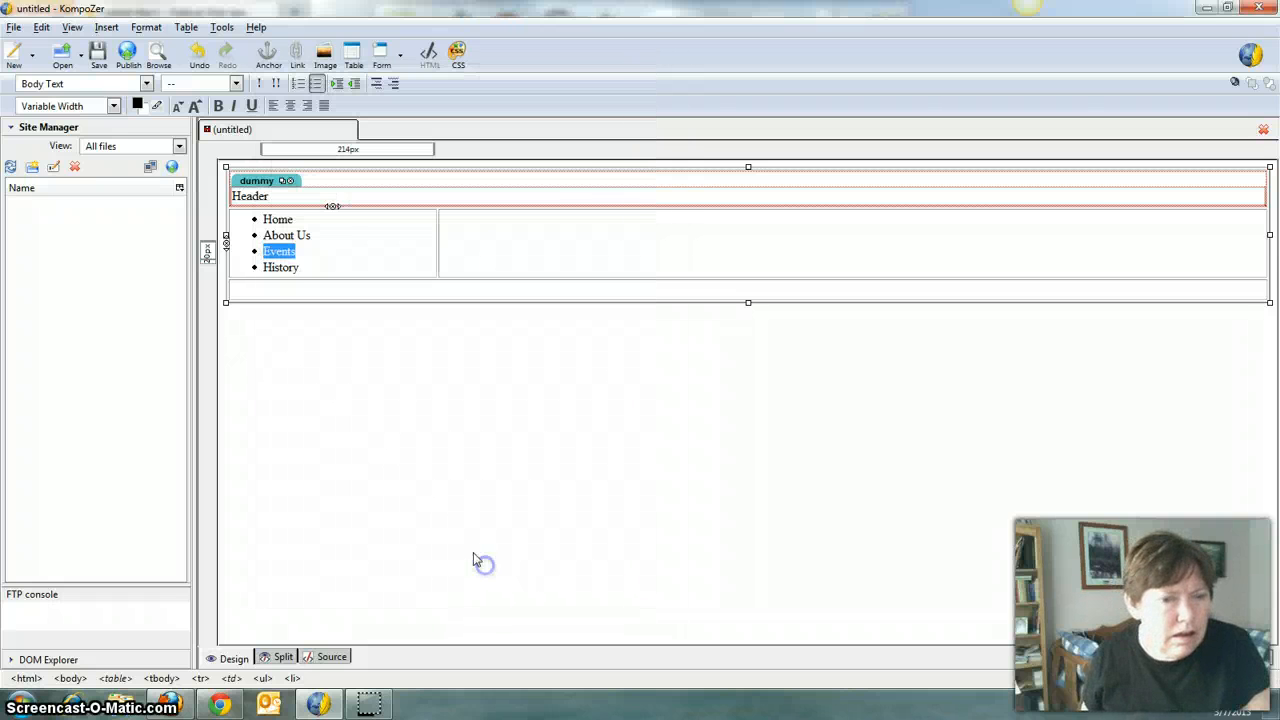
Link the History list item to history.html.
{"action": "left_click", "coordinate": [275, 268]}
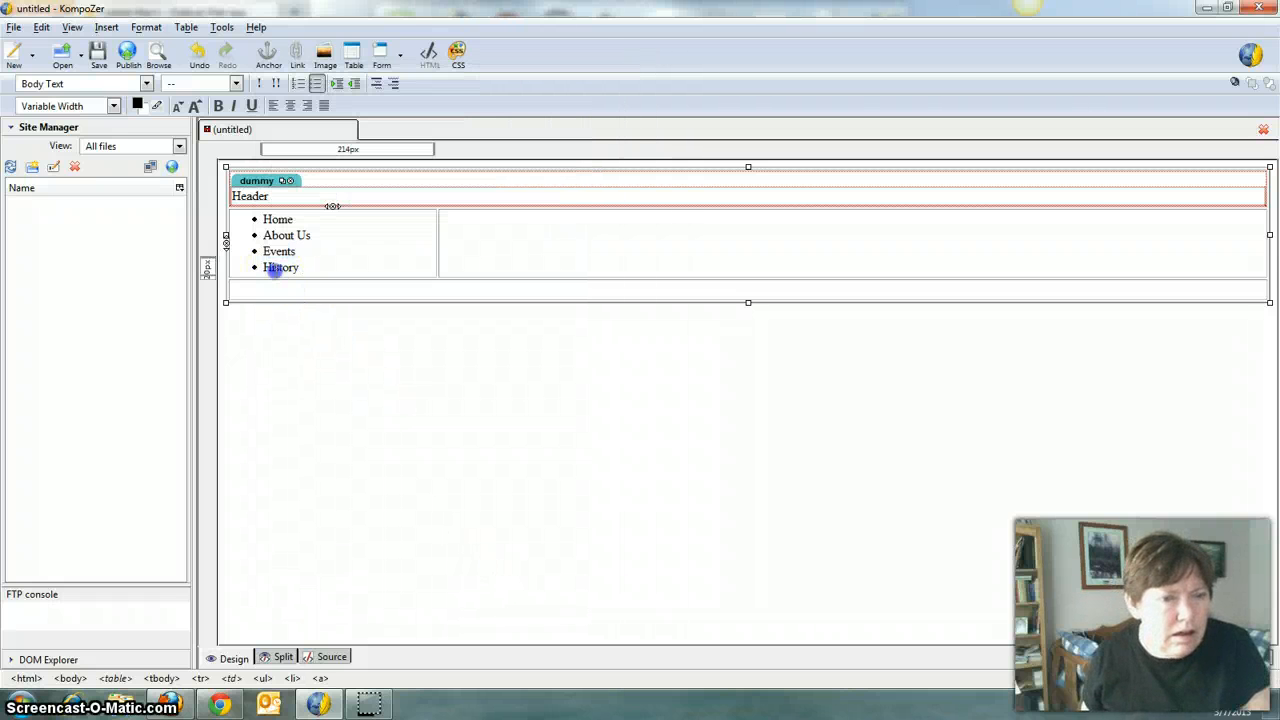
{"action": "left_click", "coordinate": [297, 55]}
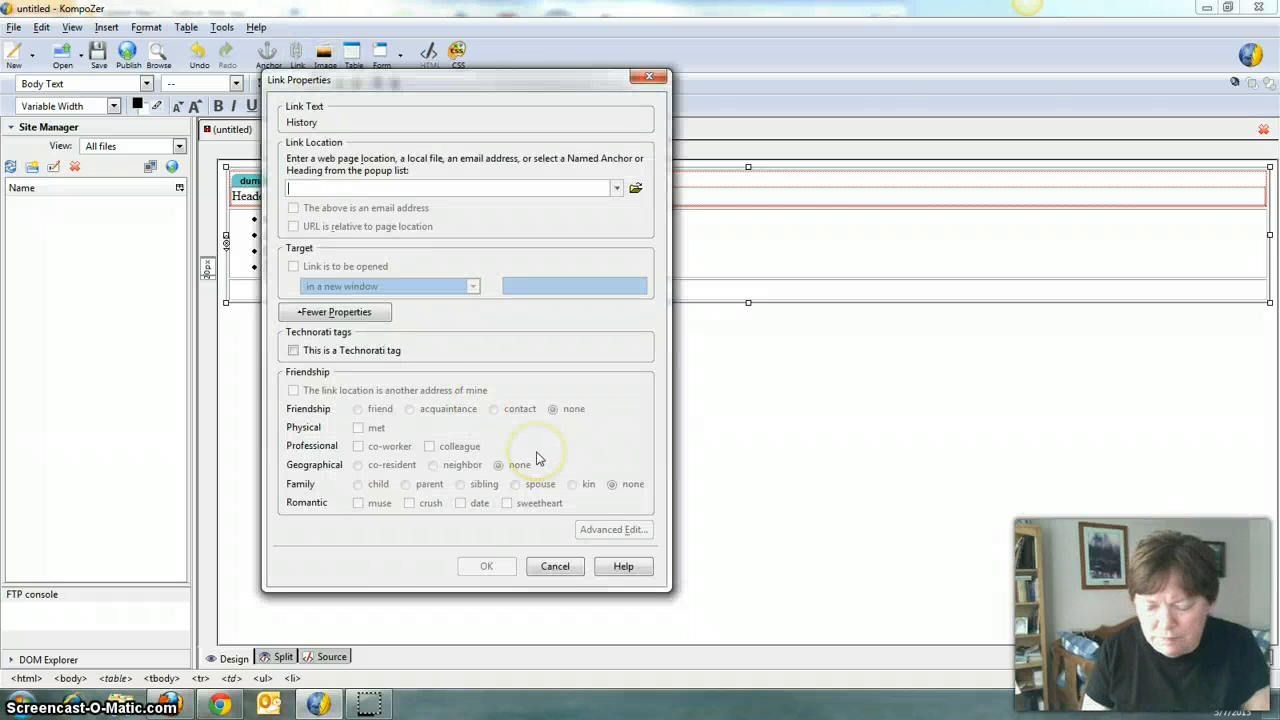
{"action": "type", "text": "h"}
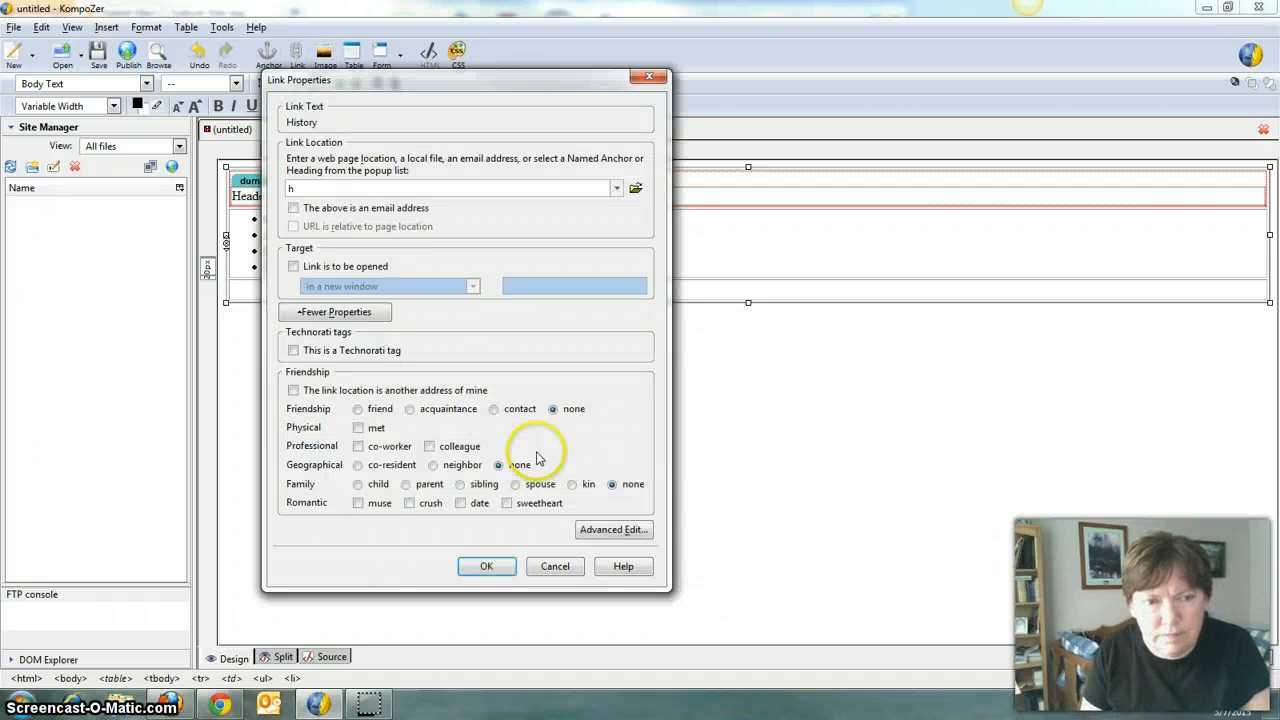
{"action": "type", "text": "istory.html"}
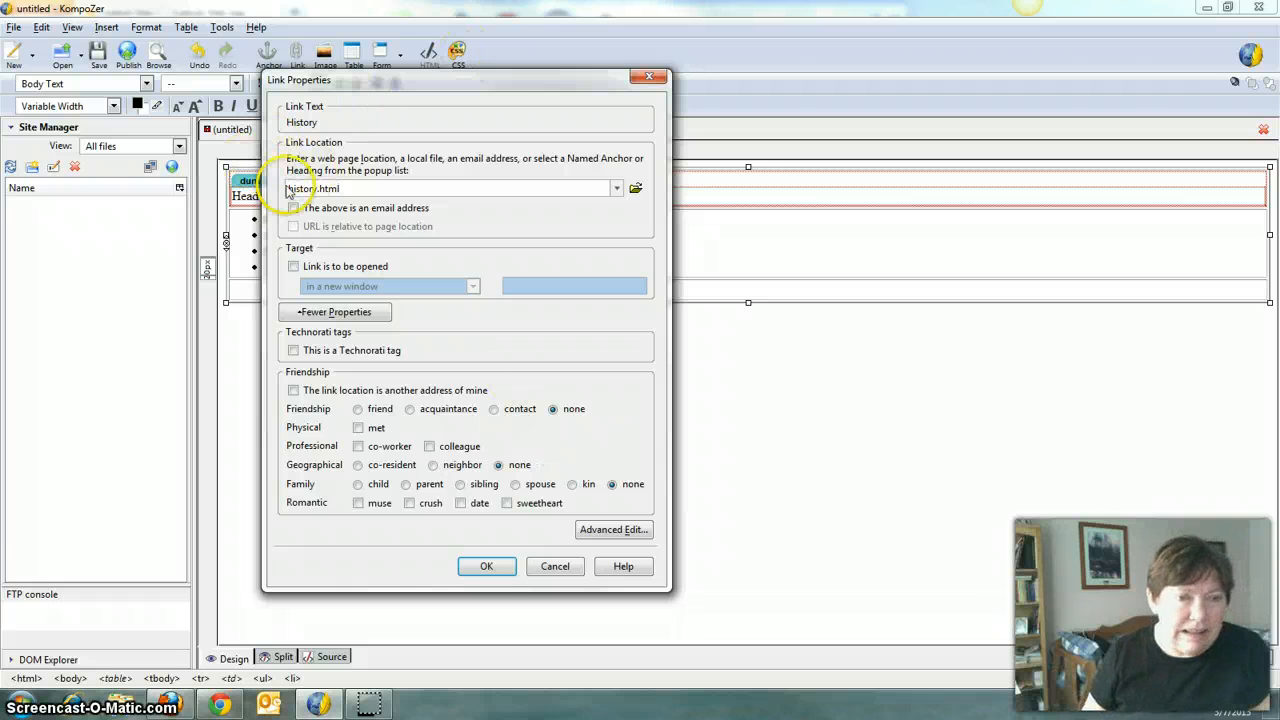
{"action": "left_click", "coordinate": [487, 567]}
Enter the centered text navigation "Home | About Us | Events | History" in the table's bottom row.
{"action": "left_click", "coordinate": [363, 292]}
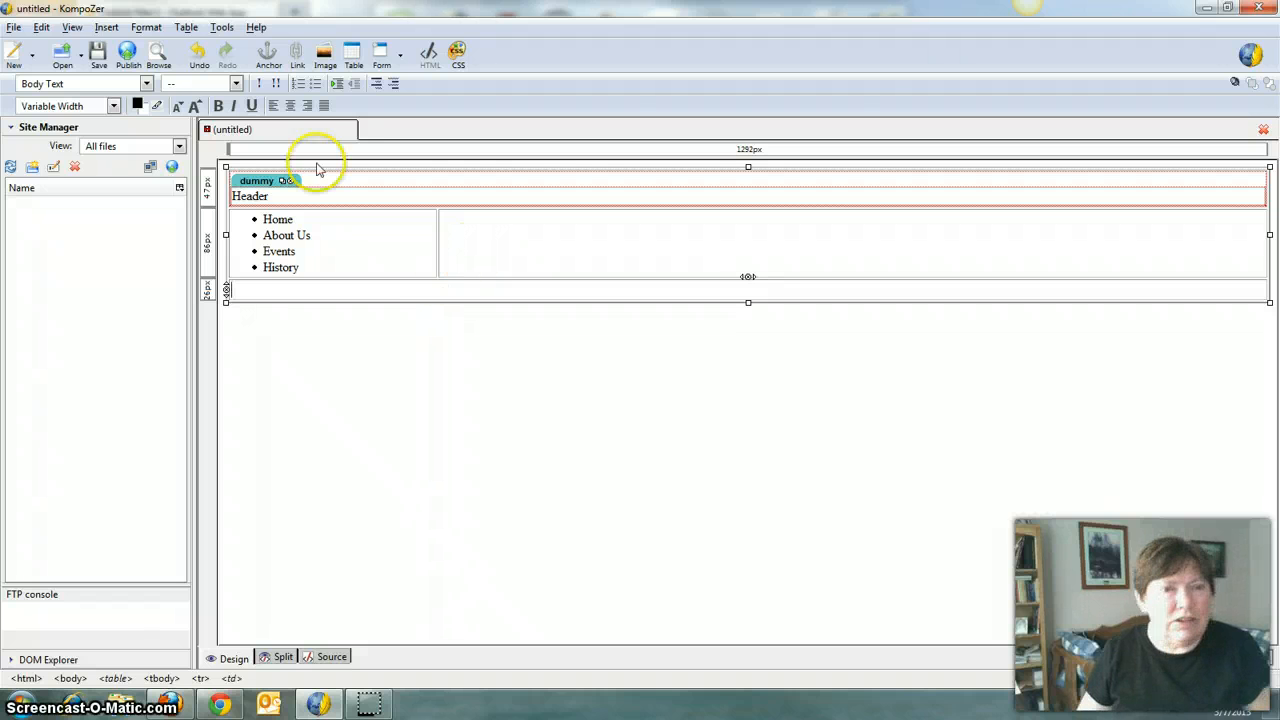
{"action": "left_click", "coordinate": [290, 105]}
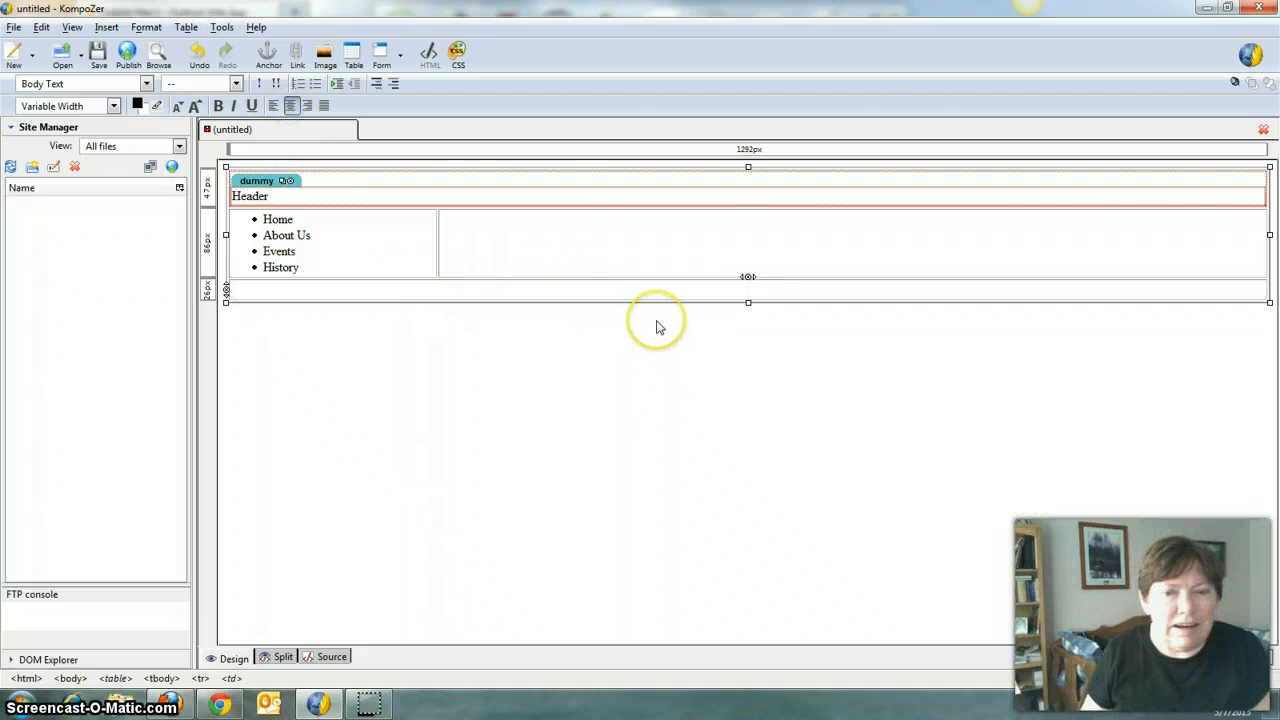
{"action": "type", "text": "Home |"}
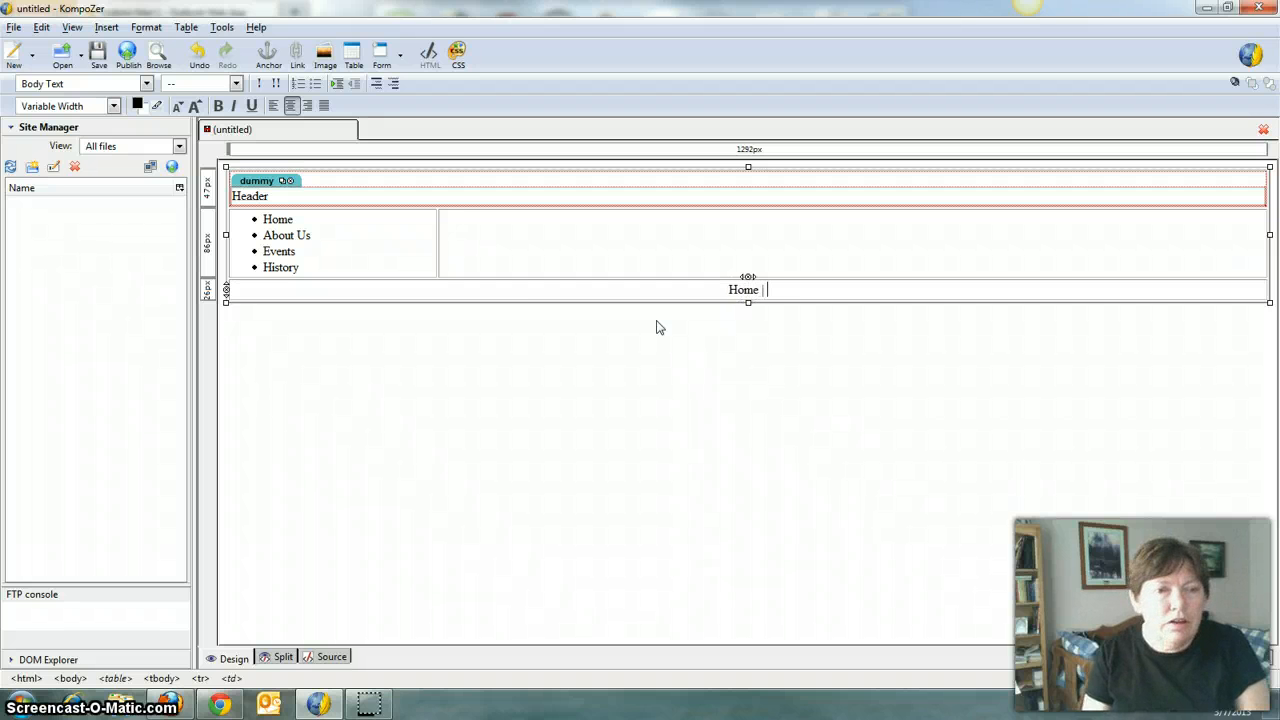
{"action": "type", "text": " About Us"}
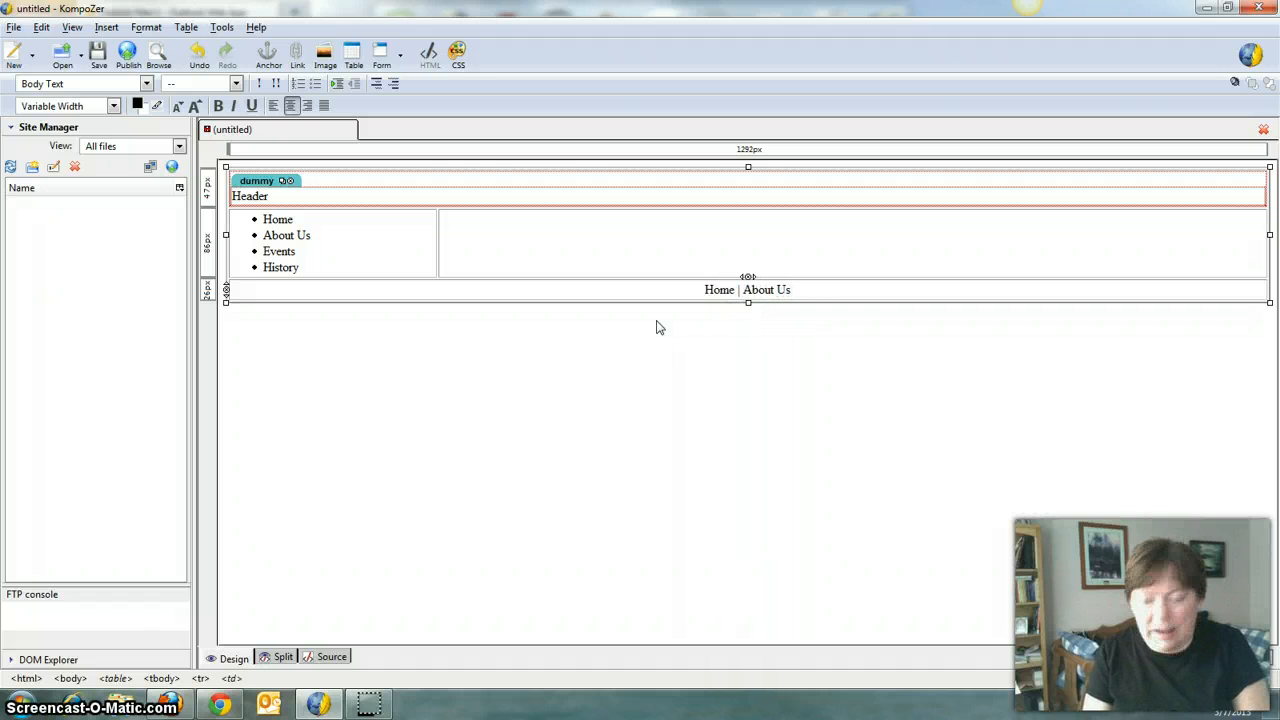
{"action": "type", "text": " |"}
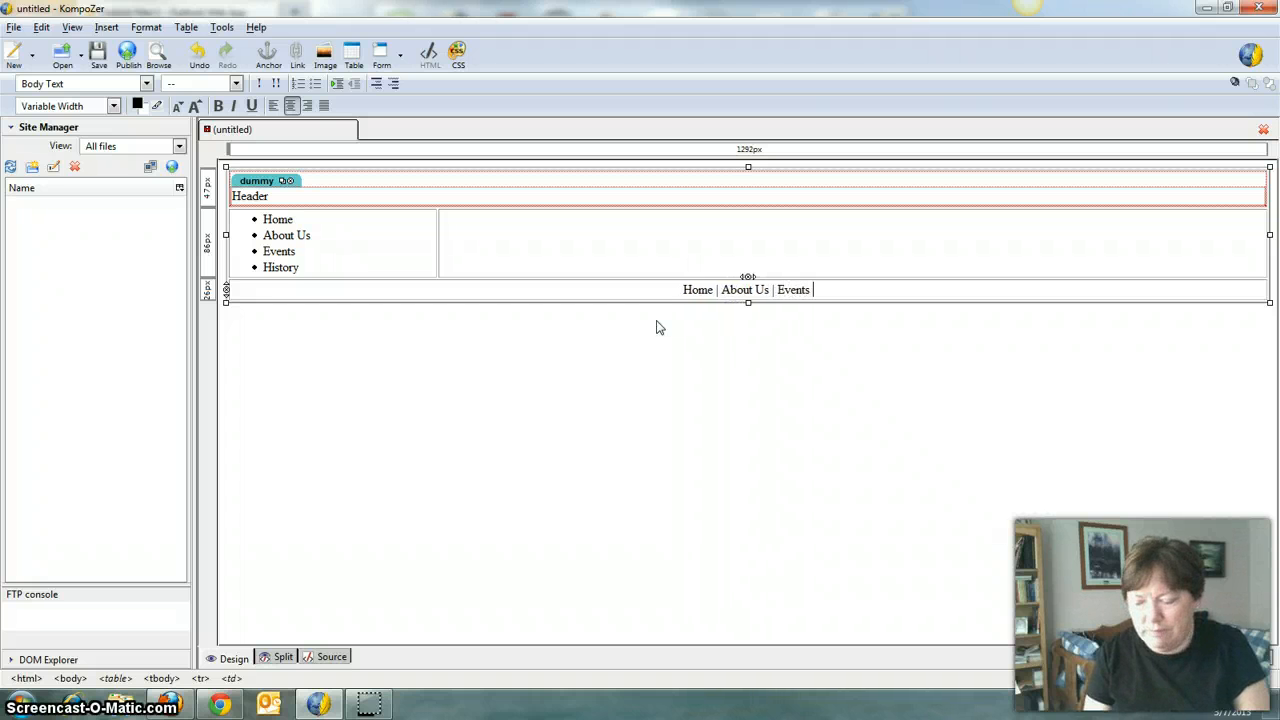
{"action": "type", "text": " Events |"}
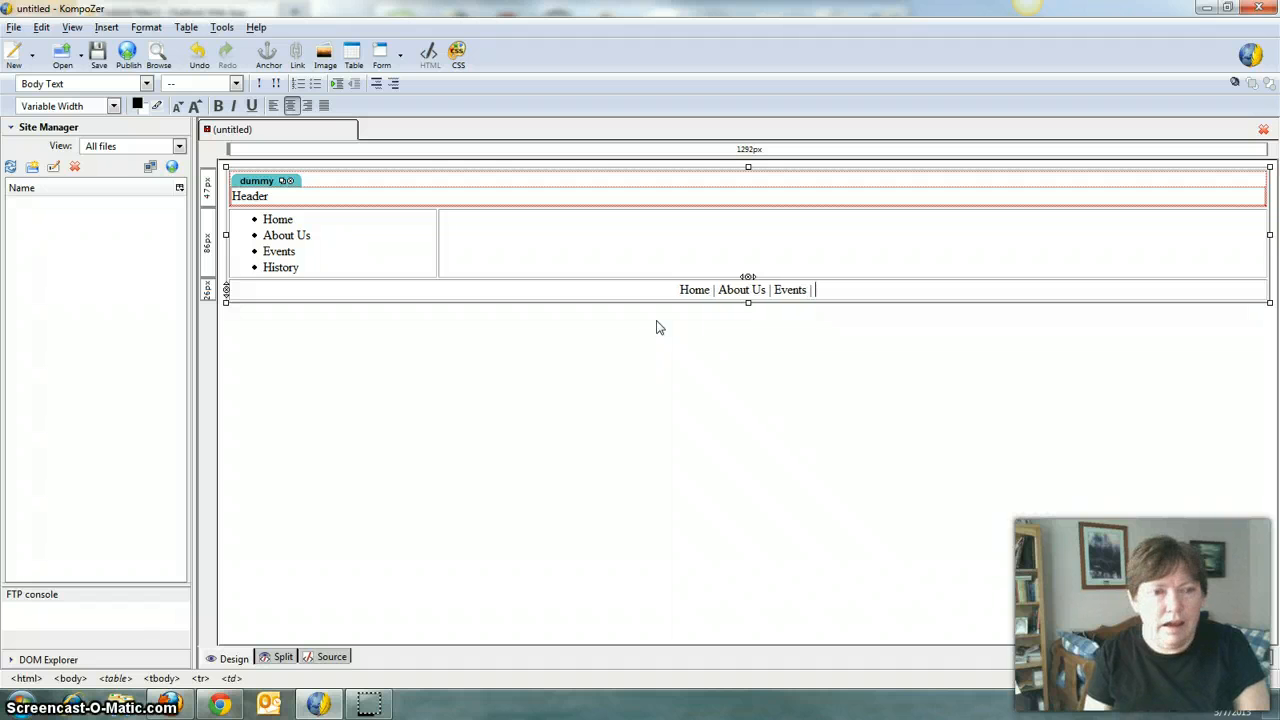
{"action": "type", "text": " History"}
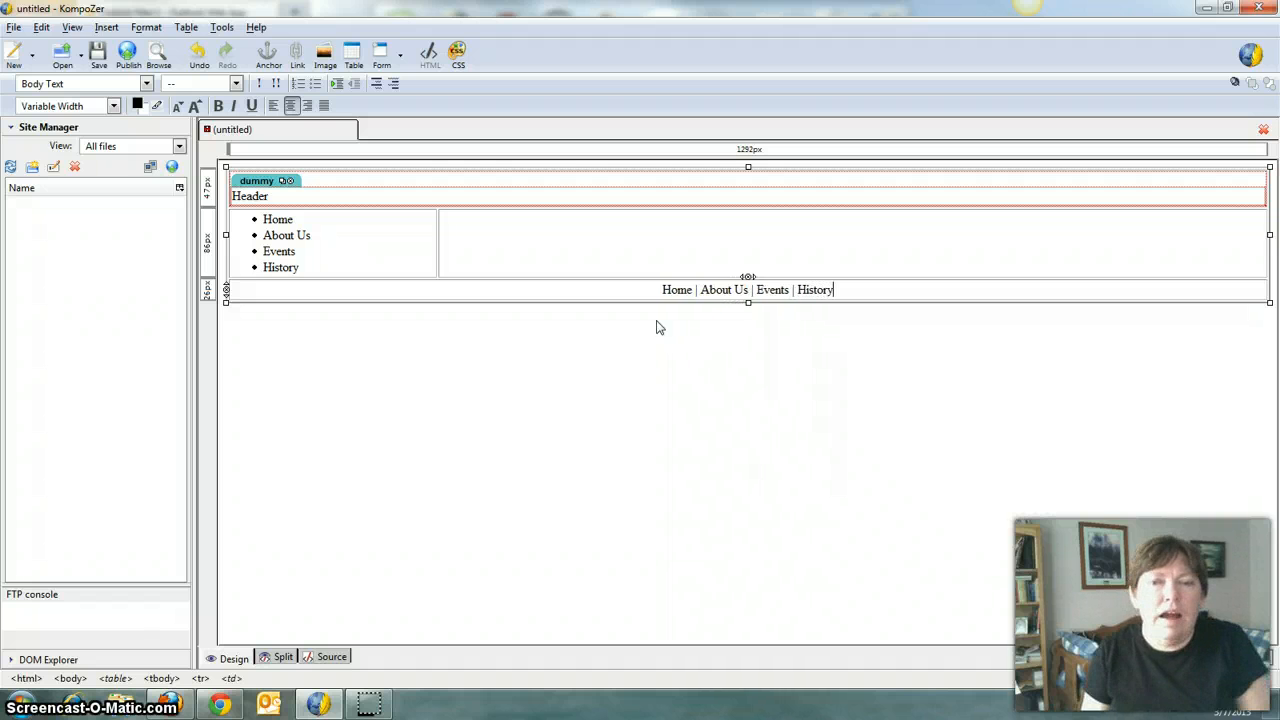
{"action": "double_click", "coordinate": [677, 290]}
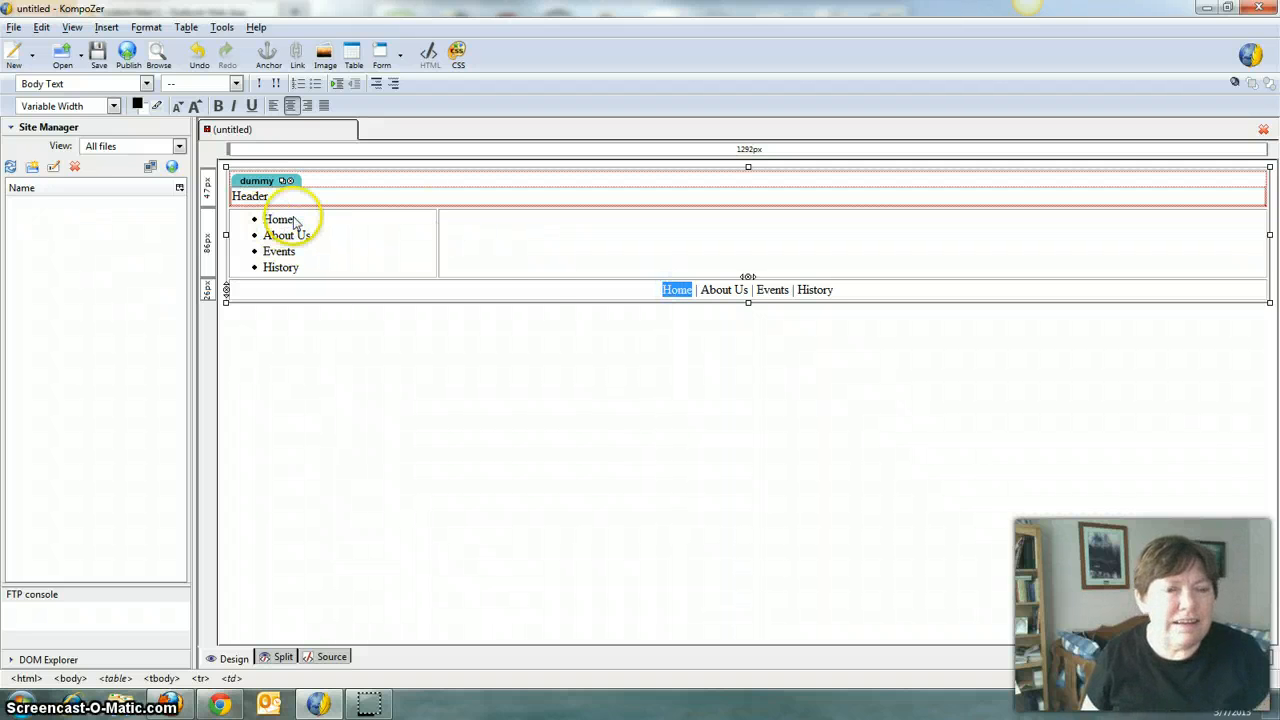
Insert a template editable area named Content, of type Block, in the empty table cell beside the navigation list.
{"action": "left_click", "coordinate": [647, 258]}
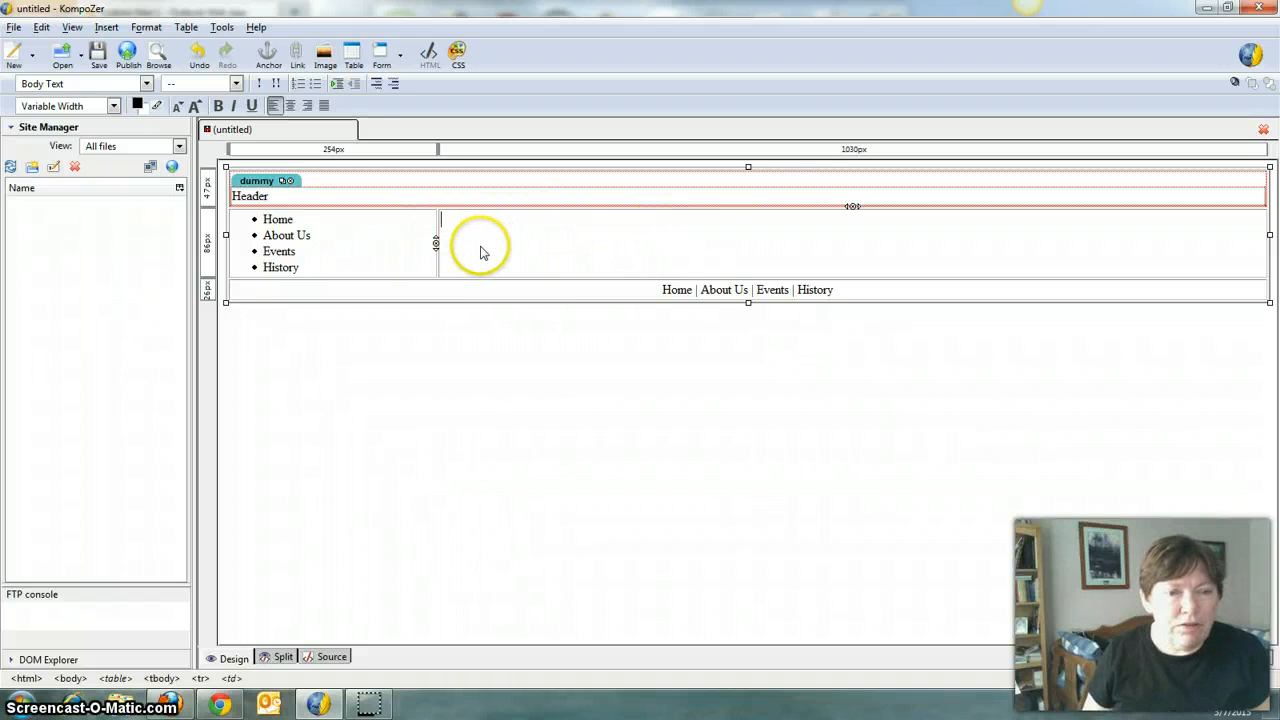
{"action": "left_click", "coordinate": [106, 30]}
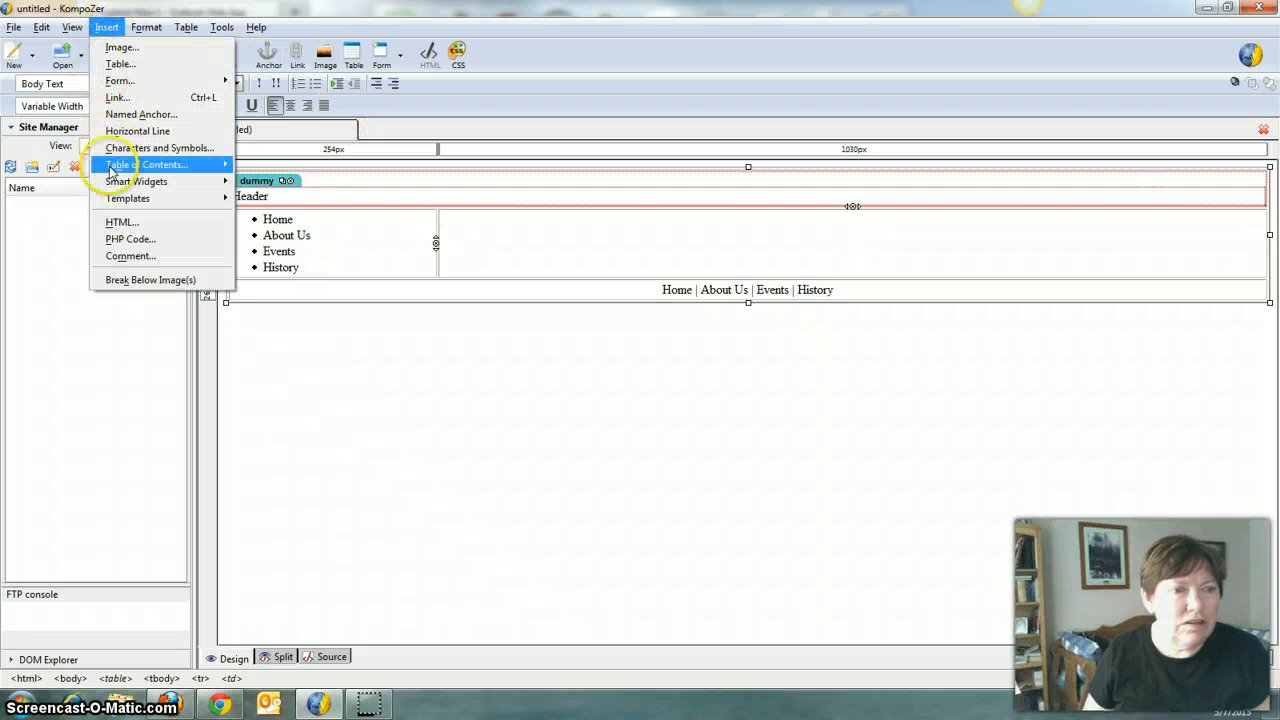
{"action": "mouse_move", "coordinate": [112, 203]}
{"action": "left_click", "coordinate": [285, 199]}
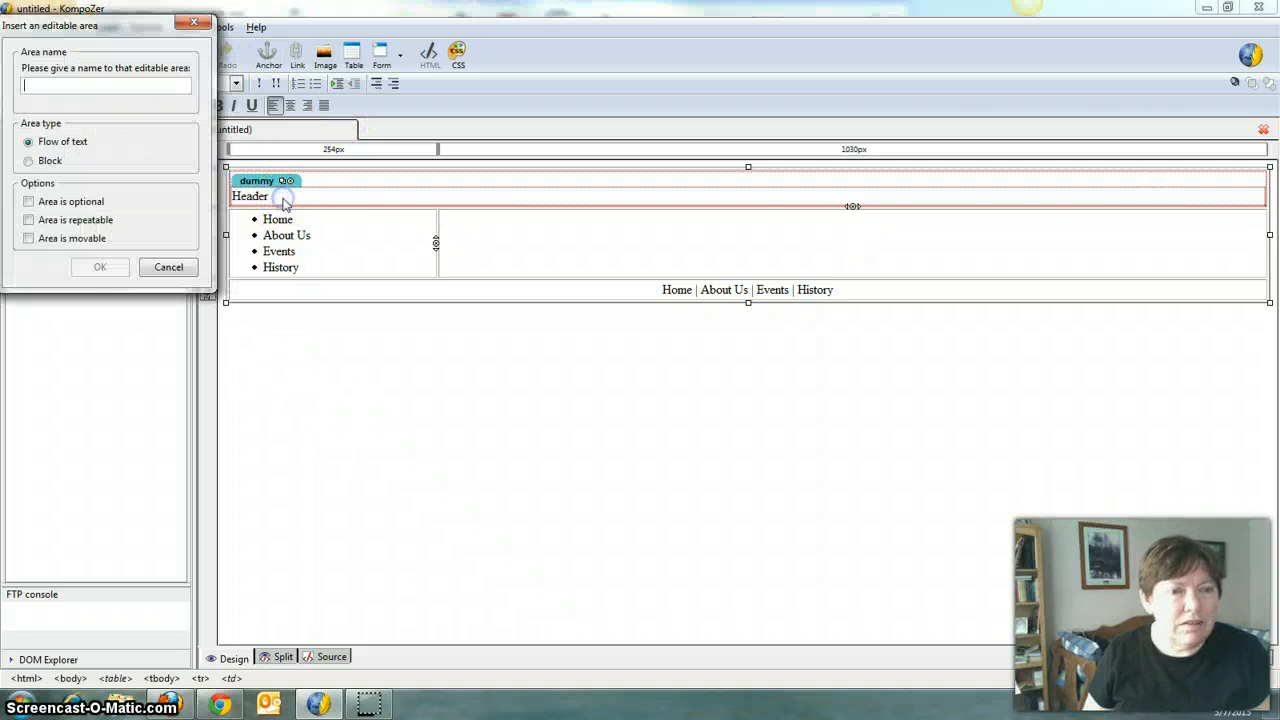
{"action": "left_click", "coordinate": [208, 187]}
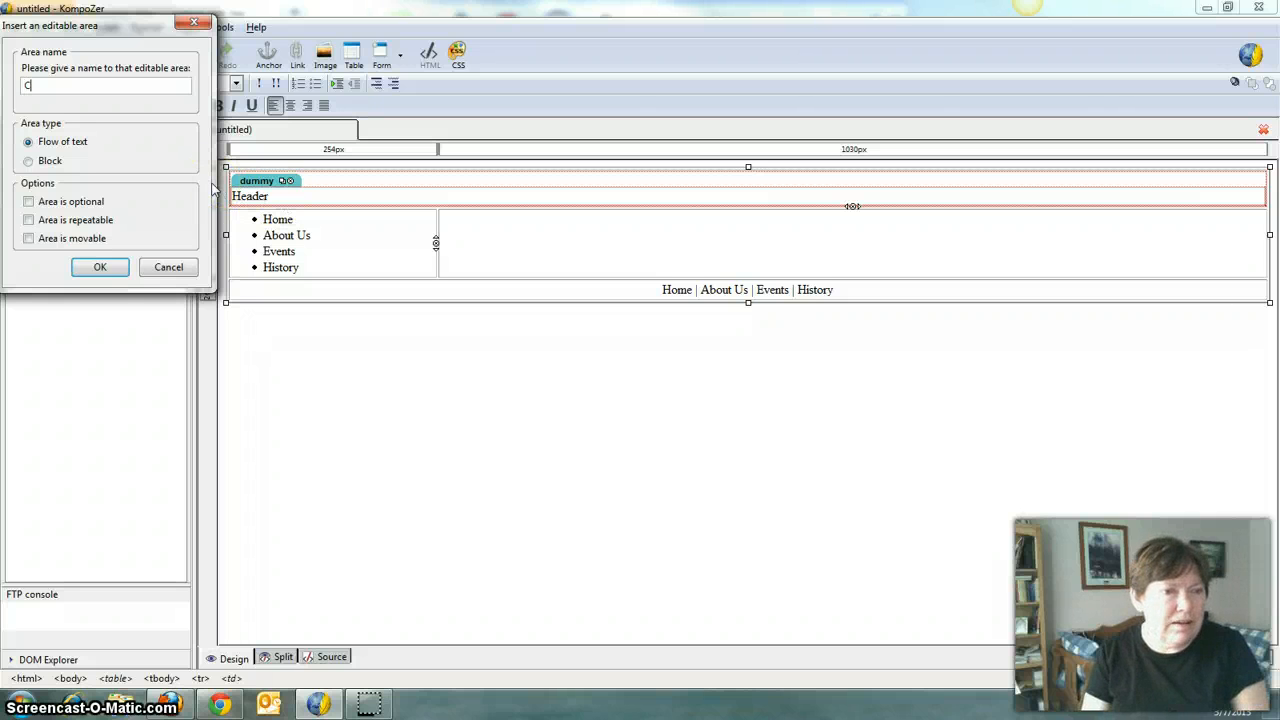
{"action": "type", "text": "Content"}
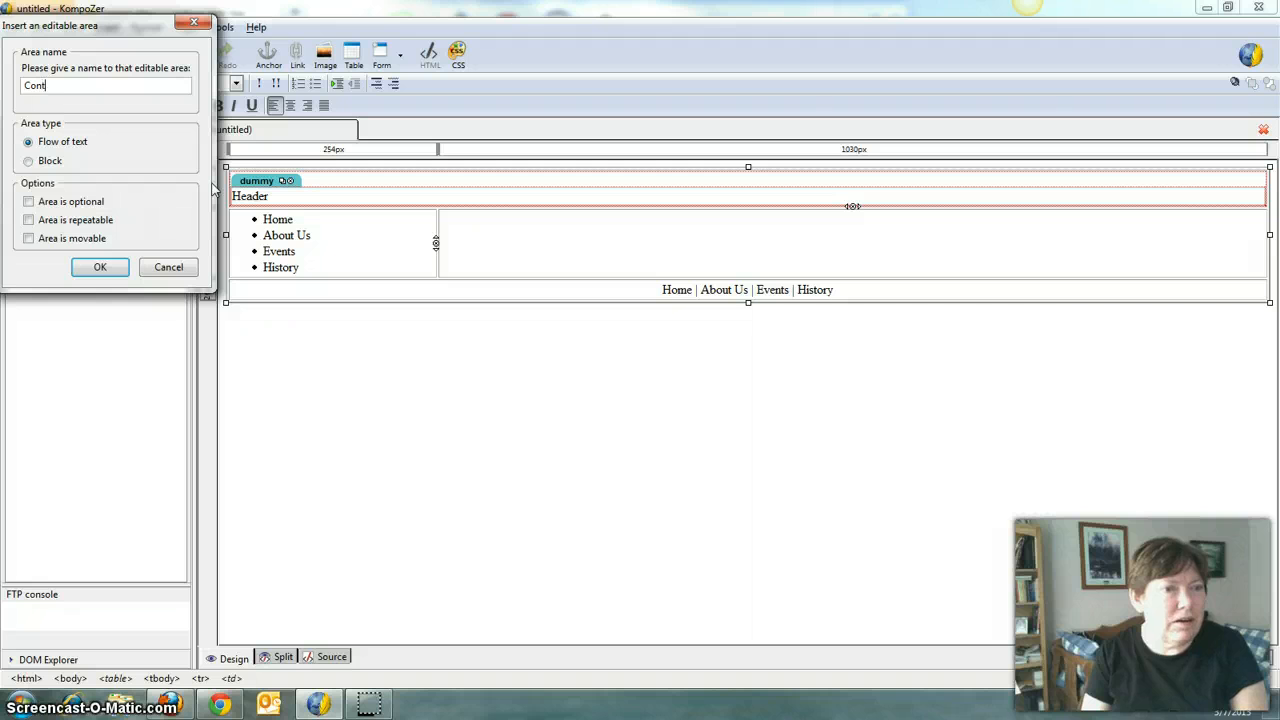
{"action": "left_click", "coordinate": [26, 163]}
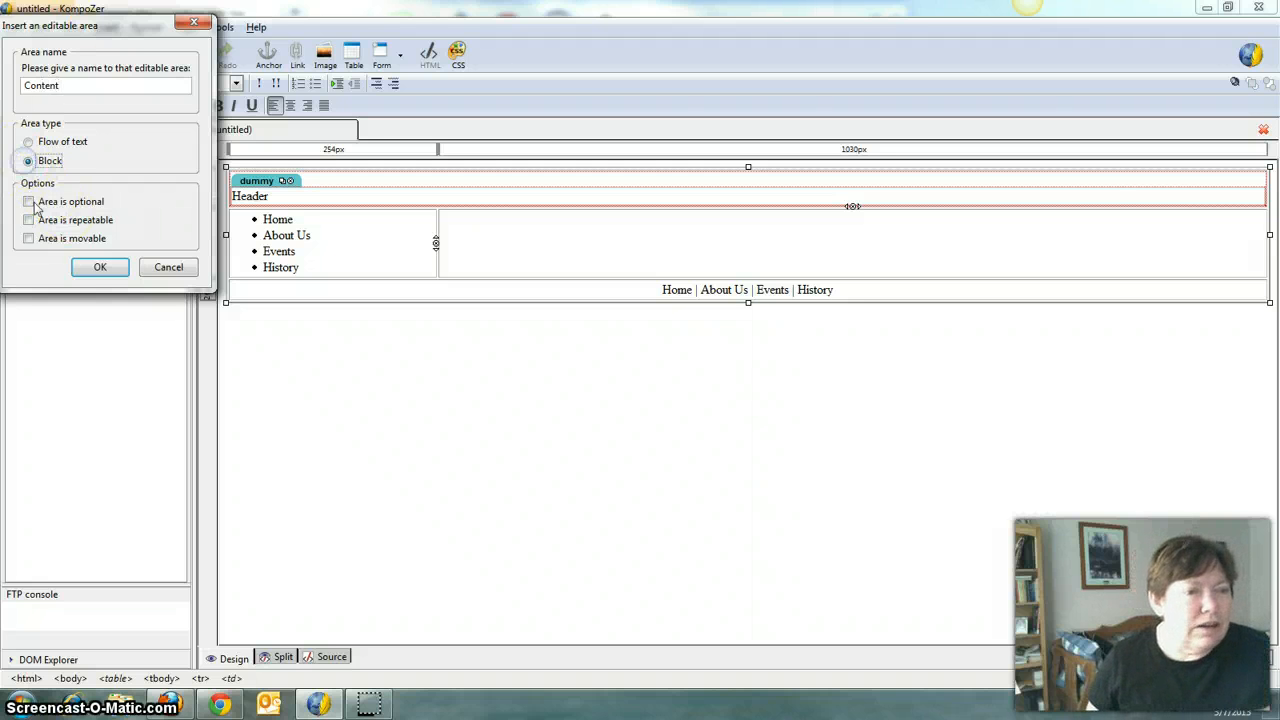
{"action": "left_click", "coordinate": [98, 266]}
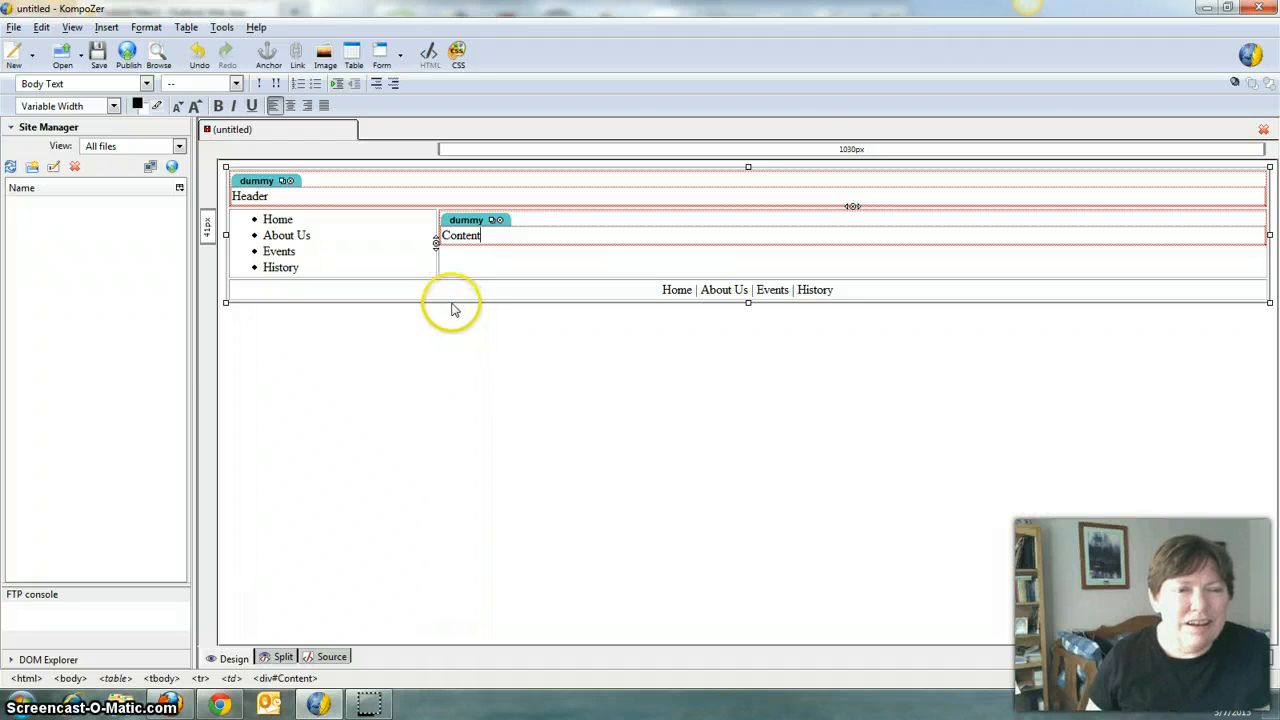
Start saving the page under a new name and give it the page title Club.
{"action": "left_click", "coordinate": [14, 27]}
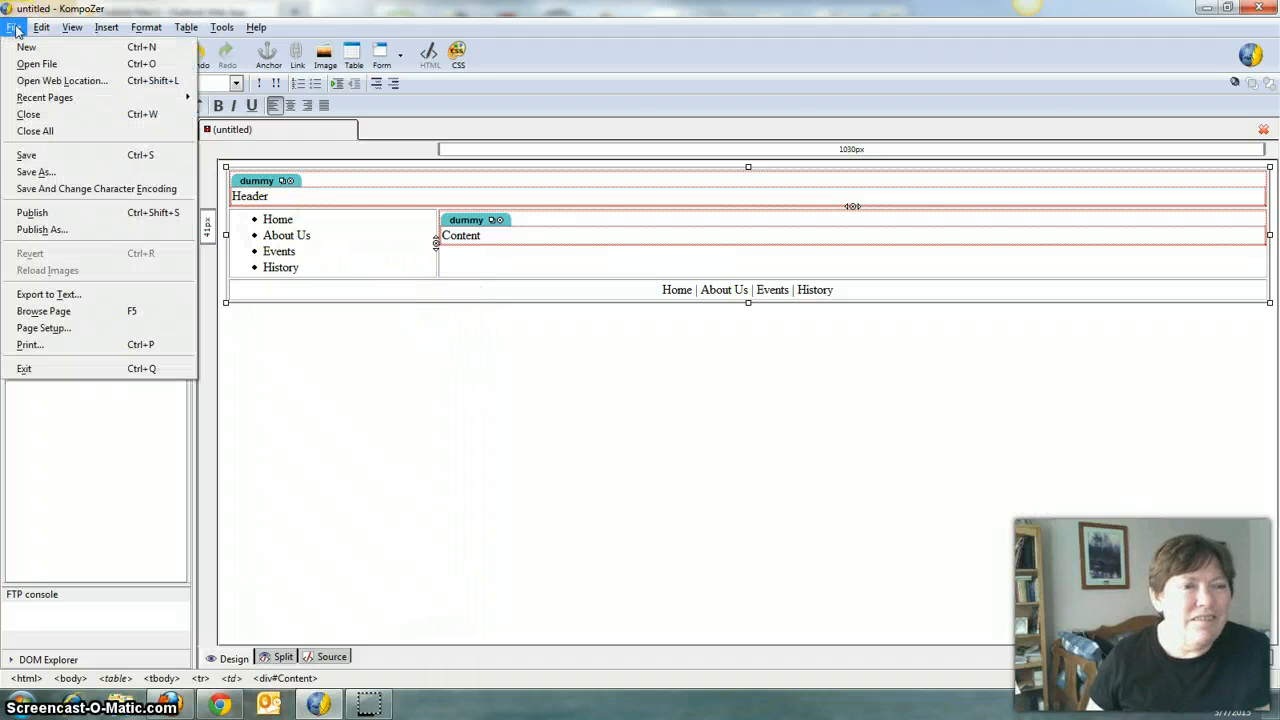
{"action": "left_click", "coordinate": [35, 172]}
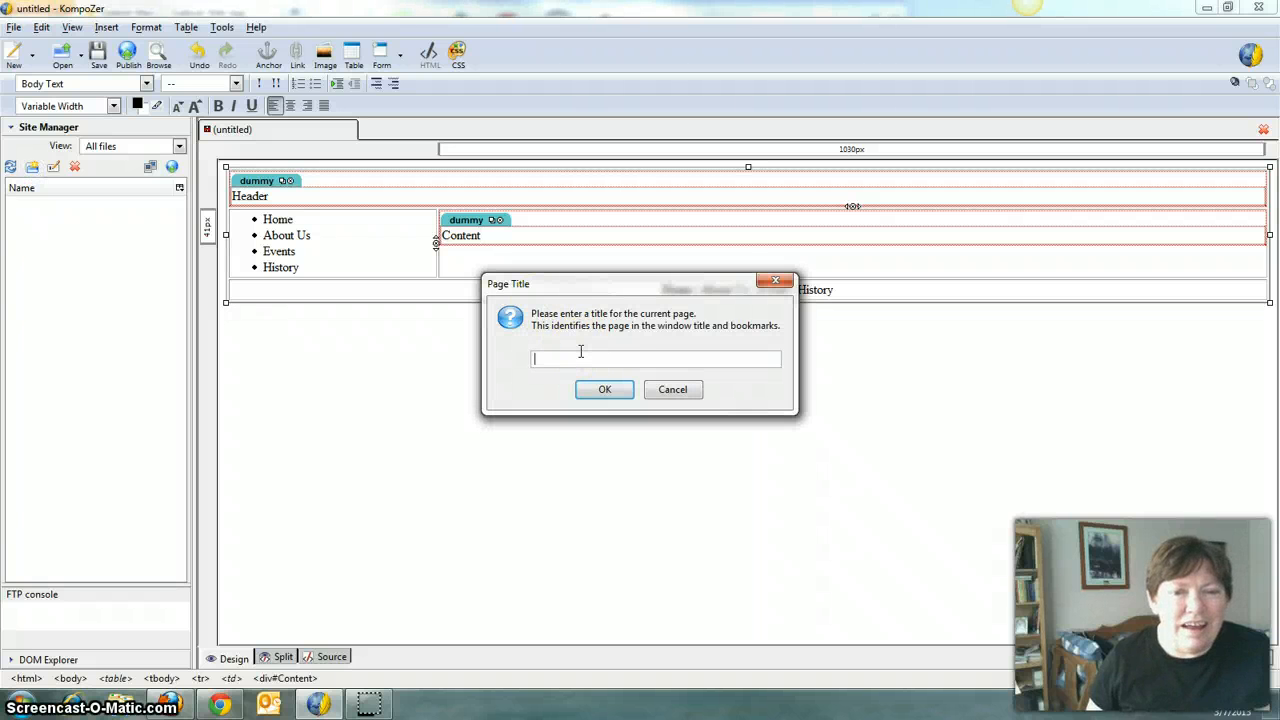
{"action": "type", "text": "Club"}
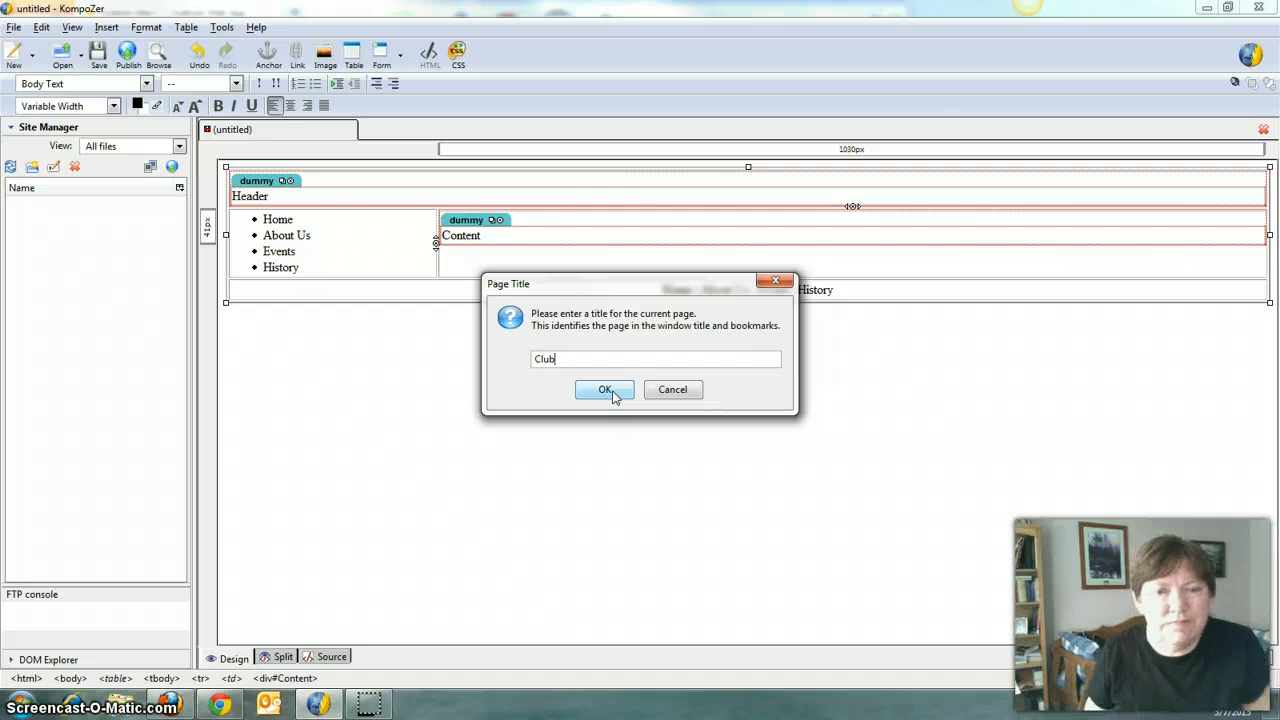
{"action": "left_click", "coordinate": [606, 390]}
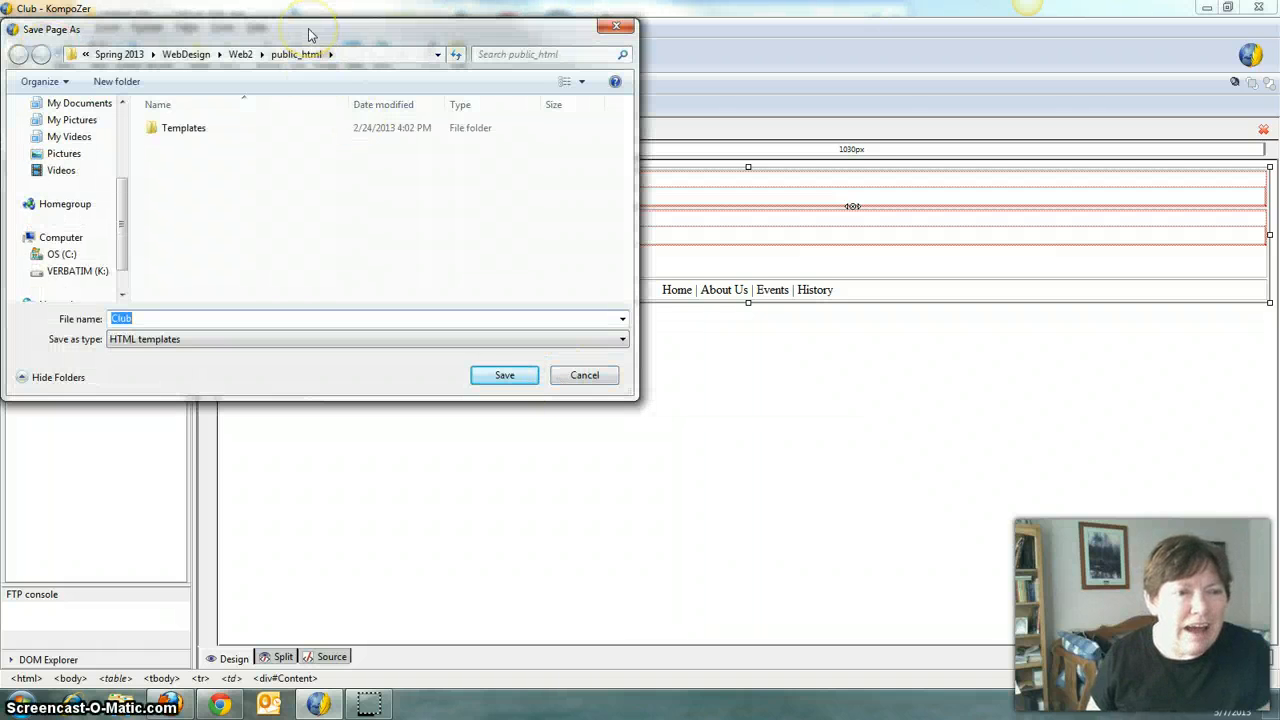
Save the page as an HTML template named Club in the Templates folder inside public_html.
{"action": "left_click_drag", "start_coordinate": [308, 35], "coordinate": [579, 106]}
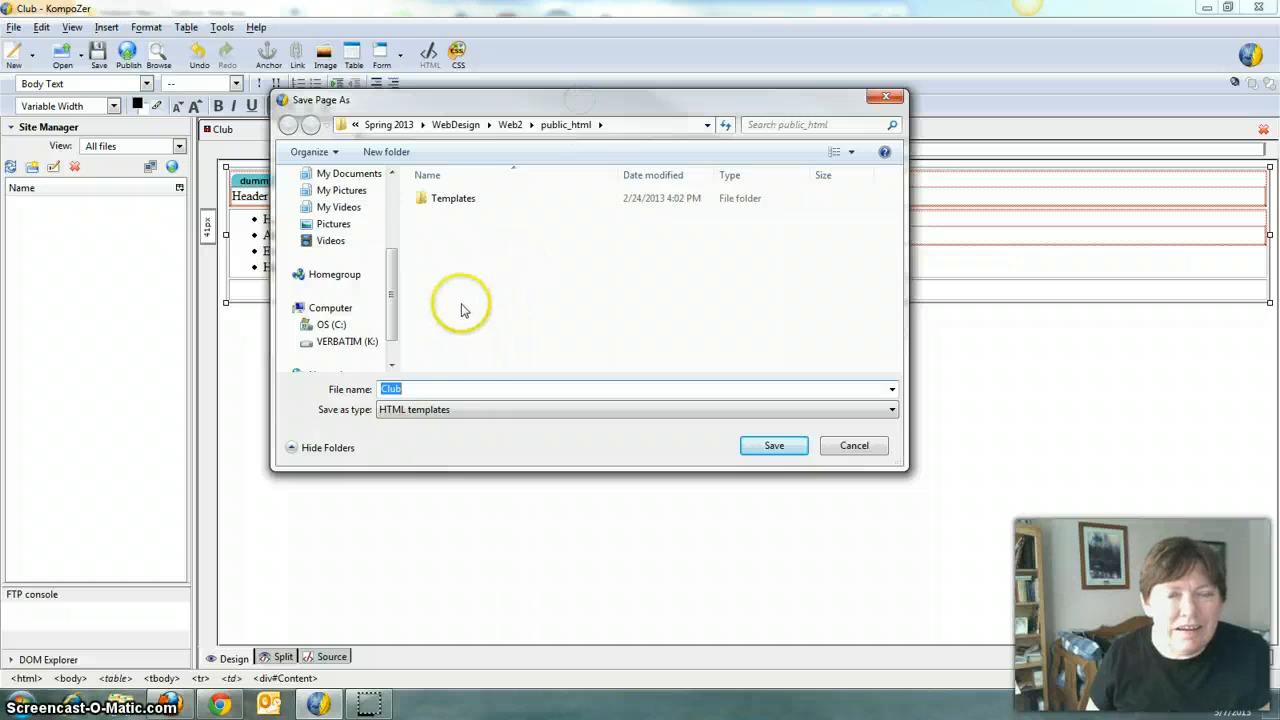
{"action": "left_click", "coordinate": [466, 412]}
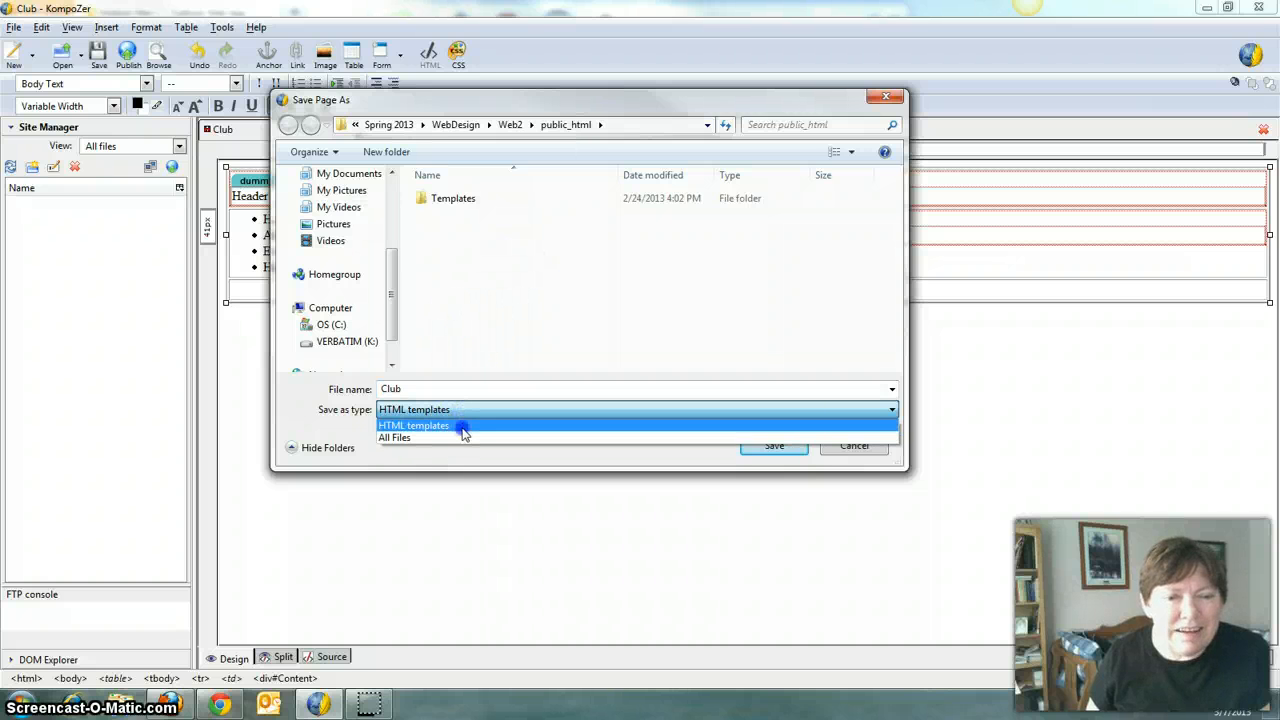
{"action": "left_click", "coordinate": [463, 426]}
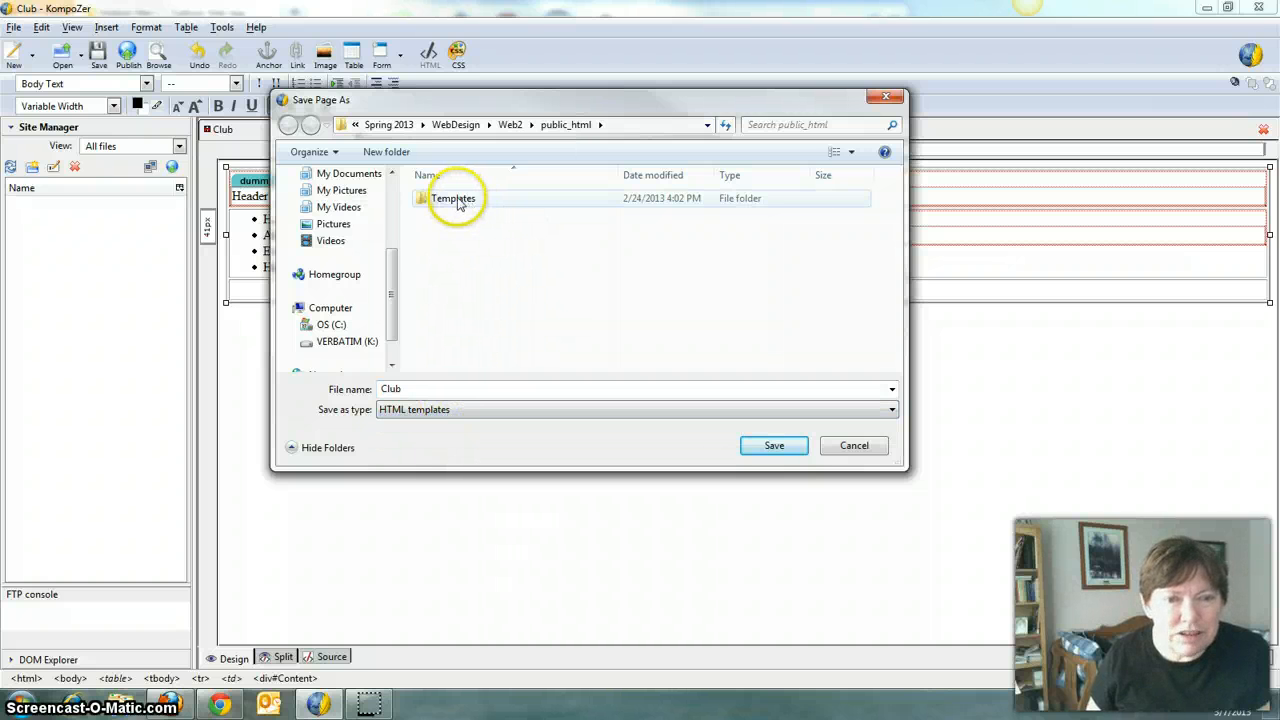
{"action": "double_click", "coordinate": [440, 205]}
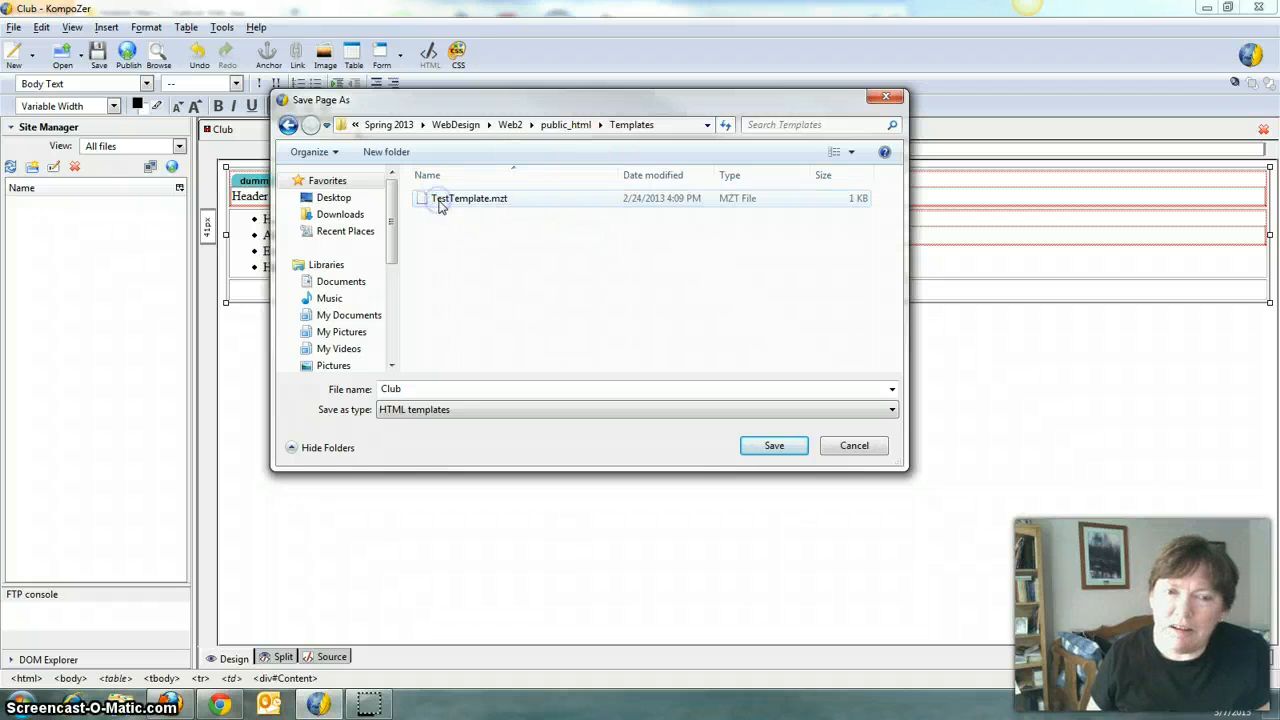
{"action": "left_click", "coordinate": [418, 391]}
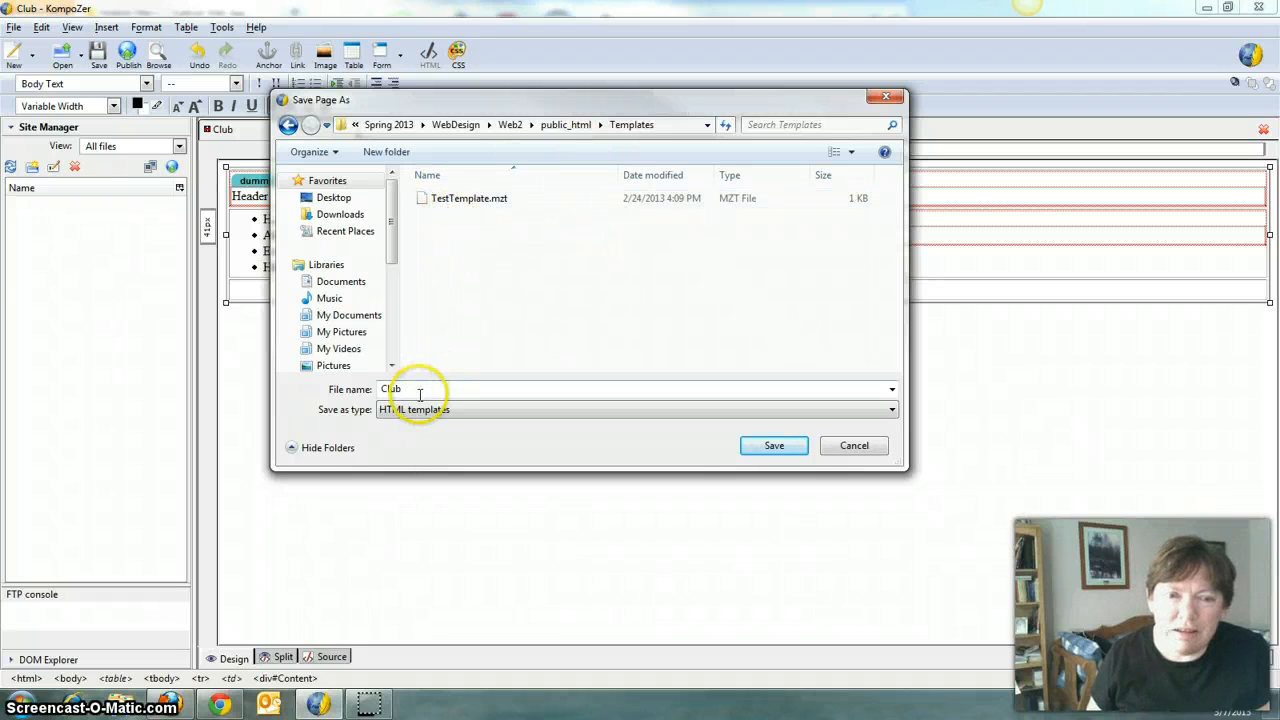
{"action": "left_click", "coordinate": [788, 448]}
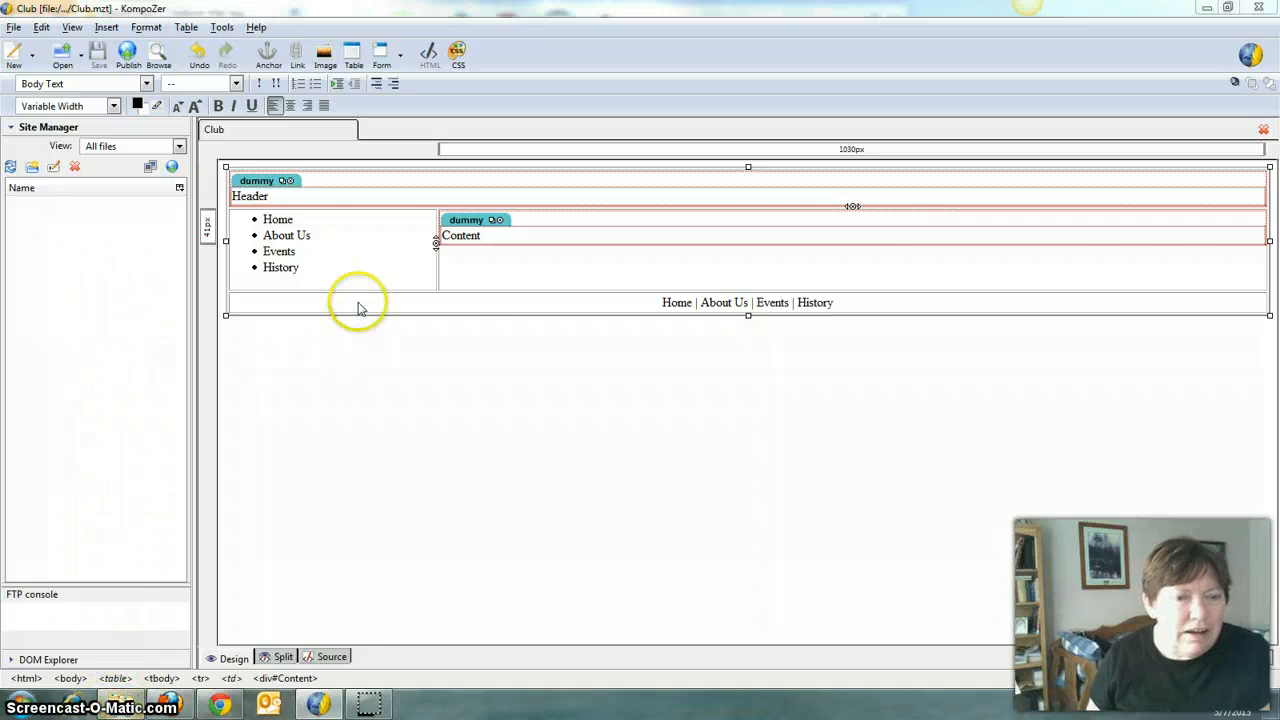
Switch to Windows Explorer and check the saved files in VirtualAcademy > Spring 2013 > WebDesign > Web2 > public_html > Templates, closing the window when done.
{"action": "left_click", "coordinate": [116, 682]}
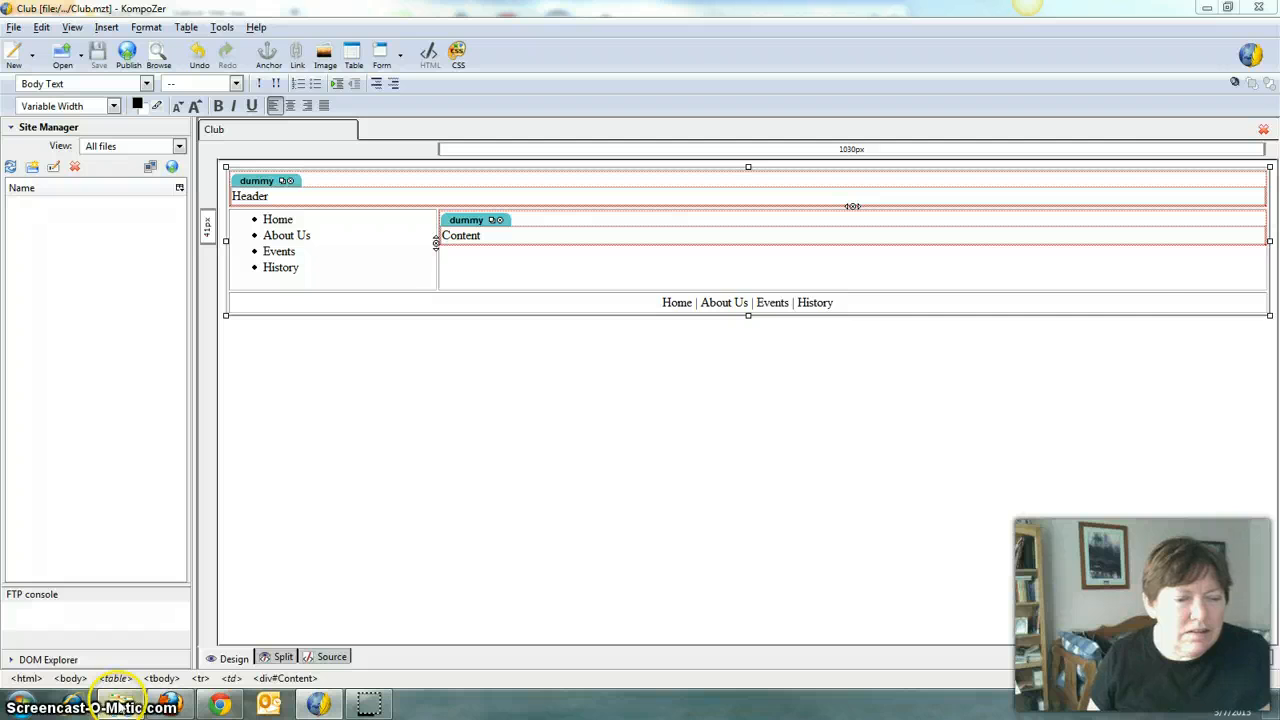
{"action": "left_click", "coordinate": [318, 705]}
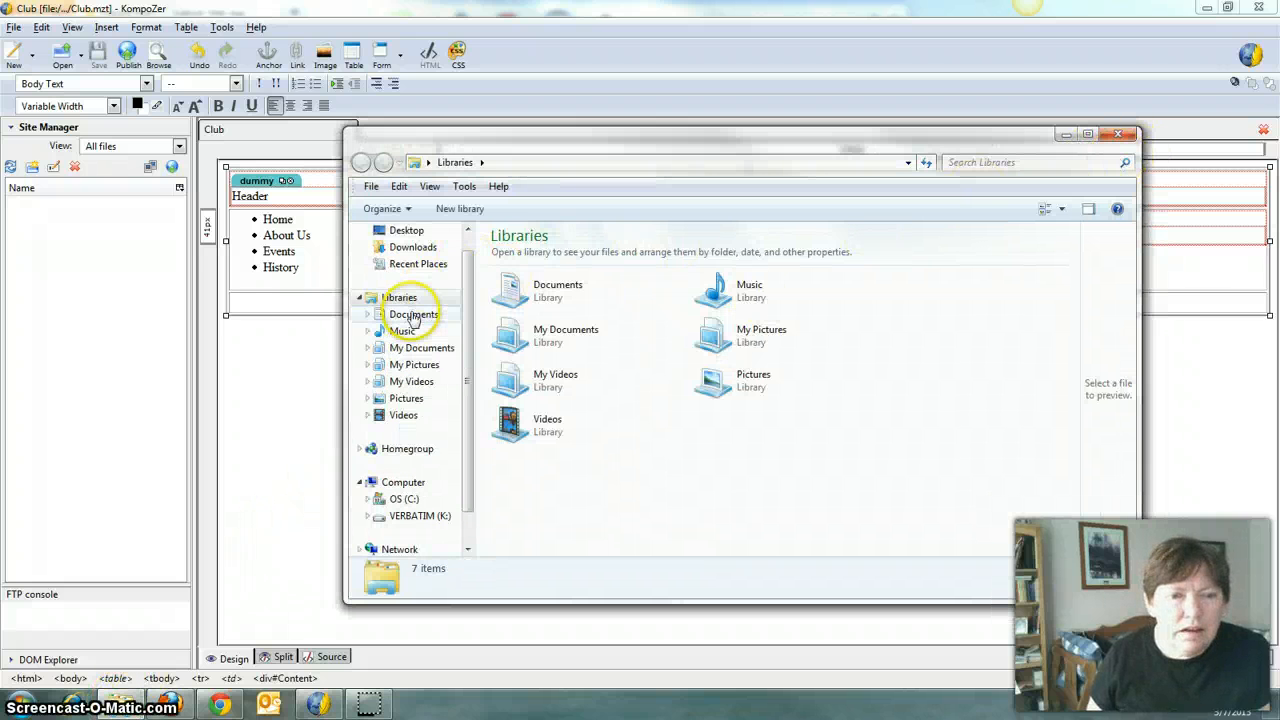
{"action": "left_click", "coordinate": [413, 315]}
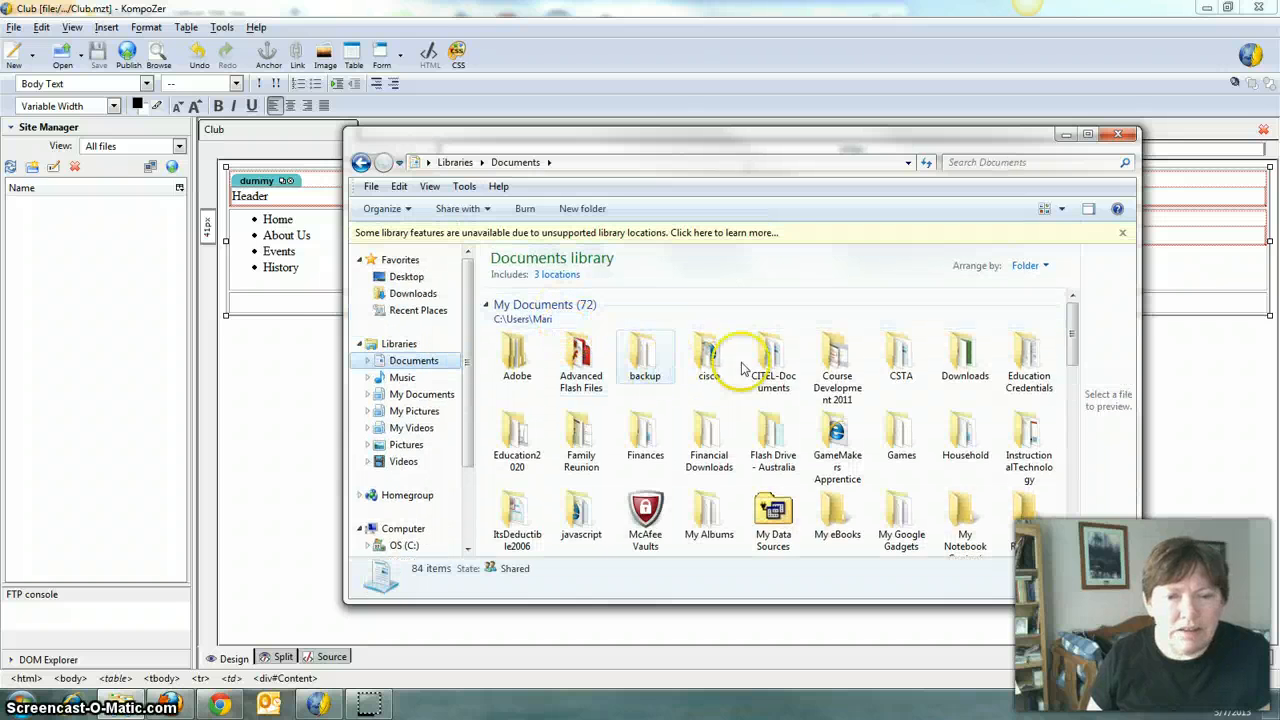
{"action": "left_click_drag", "start_coordinate": [1074, 331], "coordinate": [1071, 400]}
{"action": "double_click", "coordinate": [705, 373]}
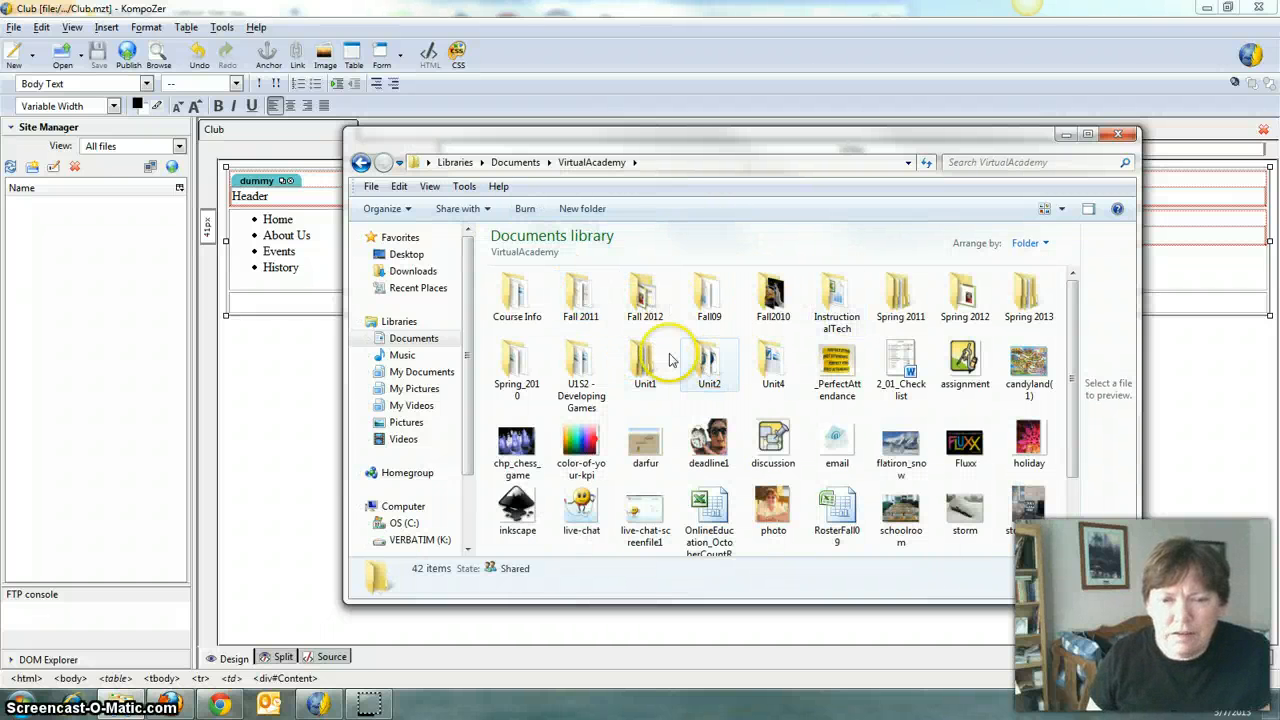
{"action": "double_click", "coordinate": [1030, 292]}
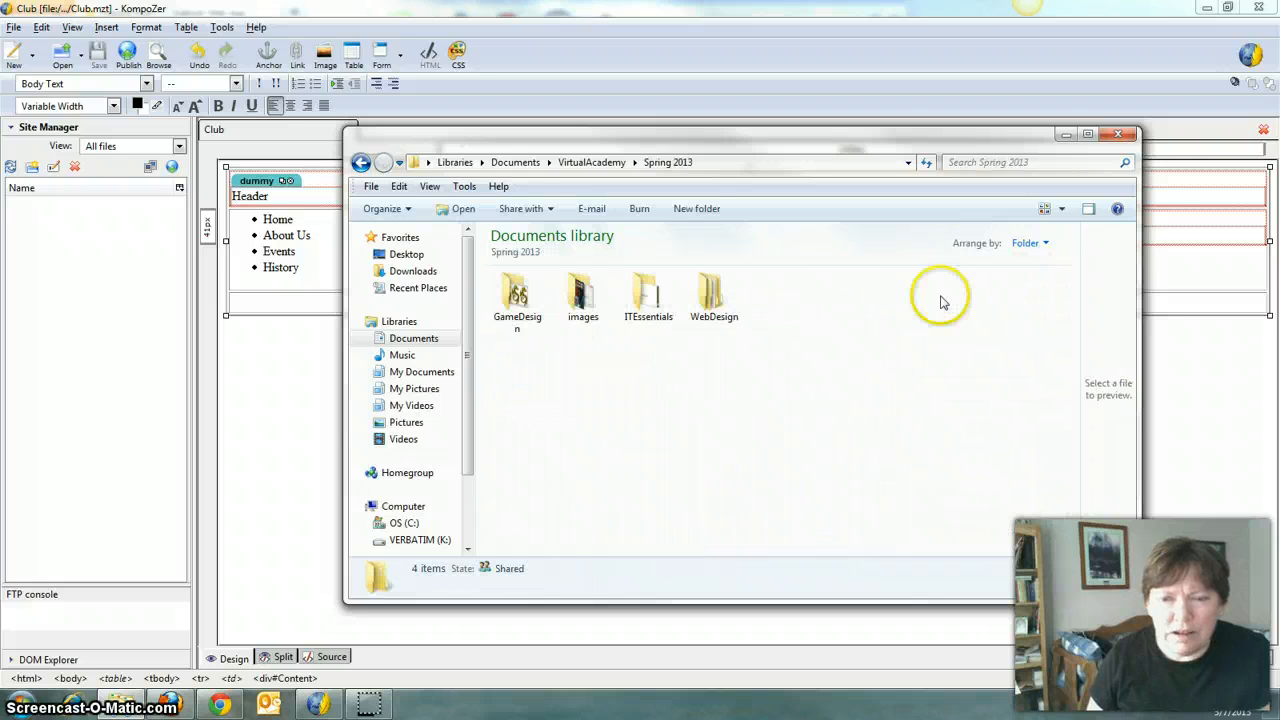
{"action": "double_click", "coordinate": [715, 297]}
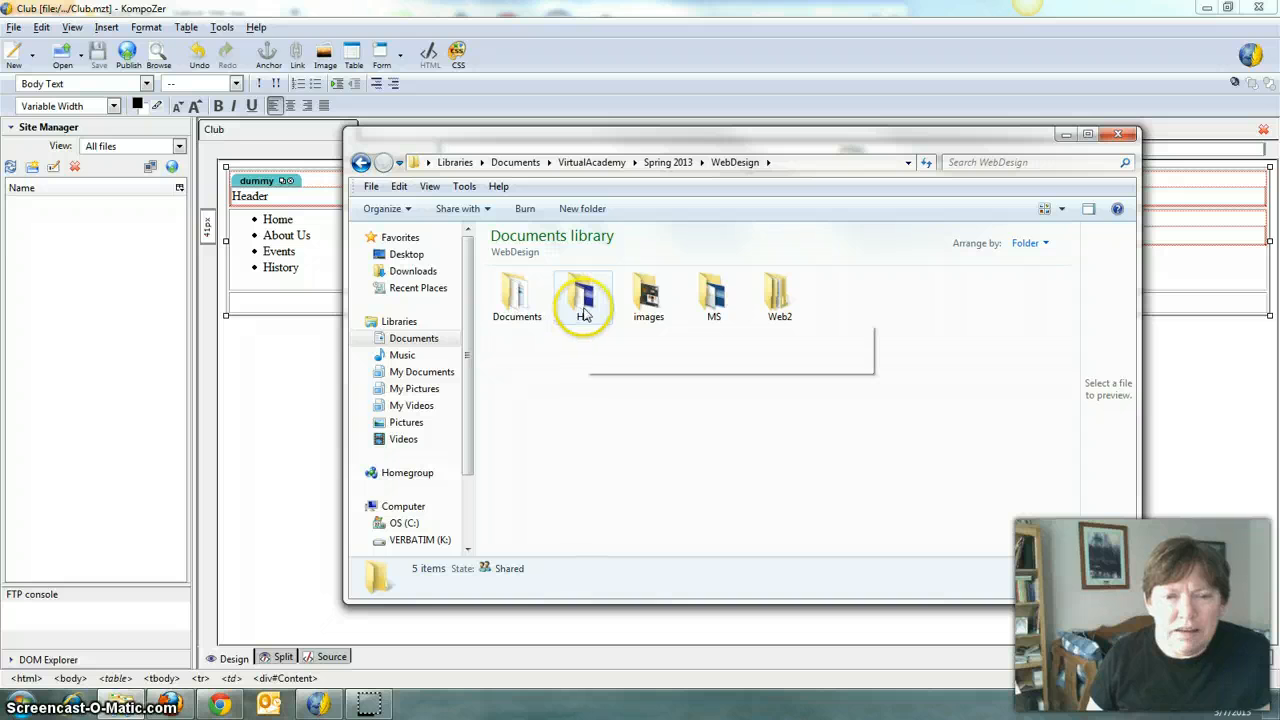
{"action": "double_click", "coordinate": [785, 303]}
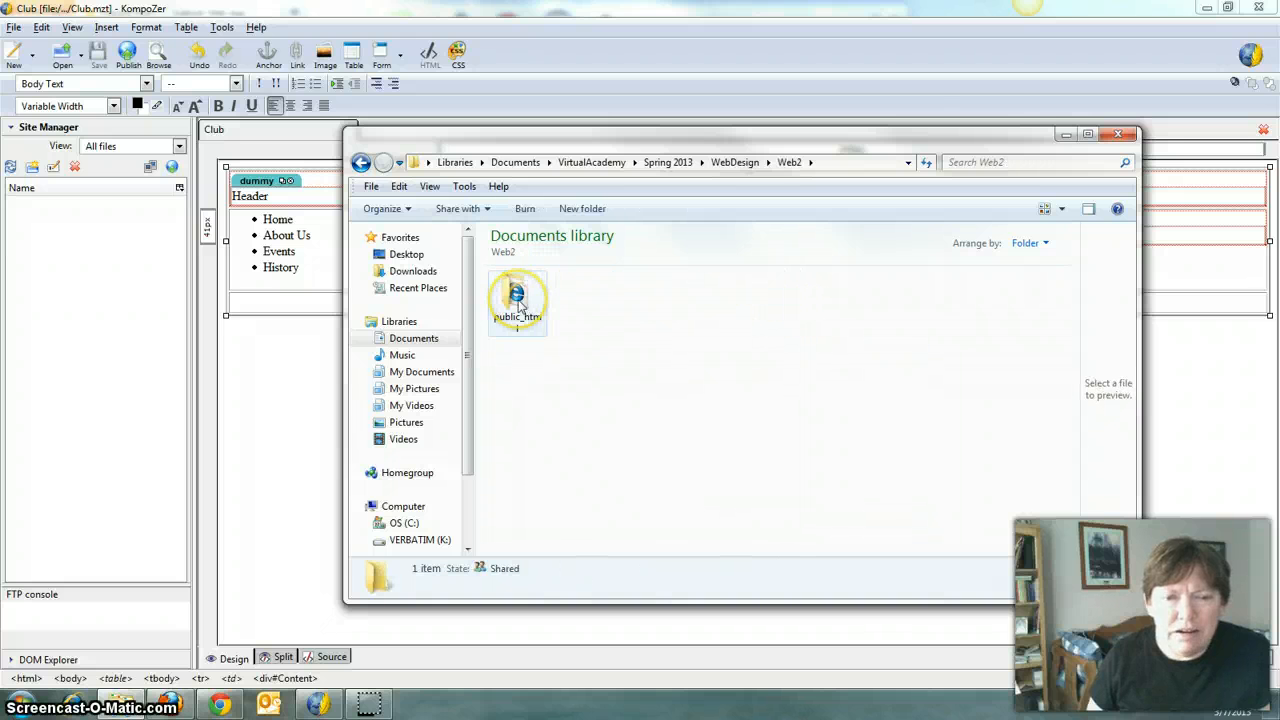
{"action": "double_click", "coordinate": [517, 300]}
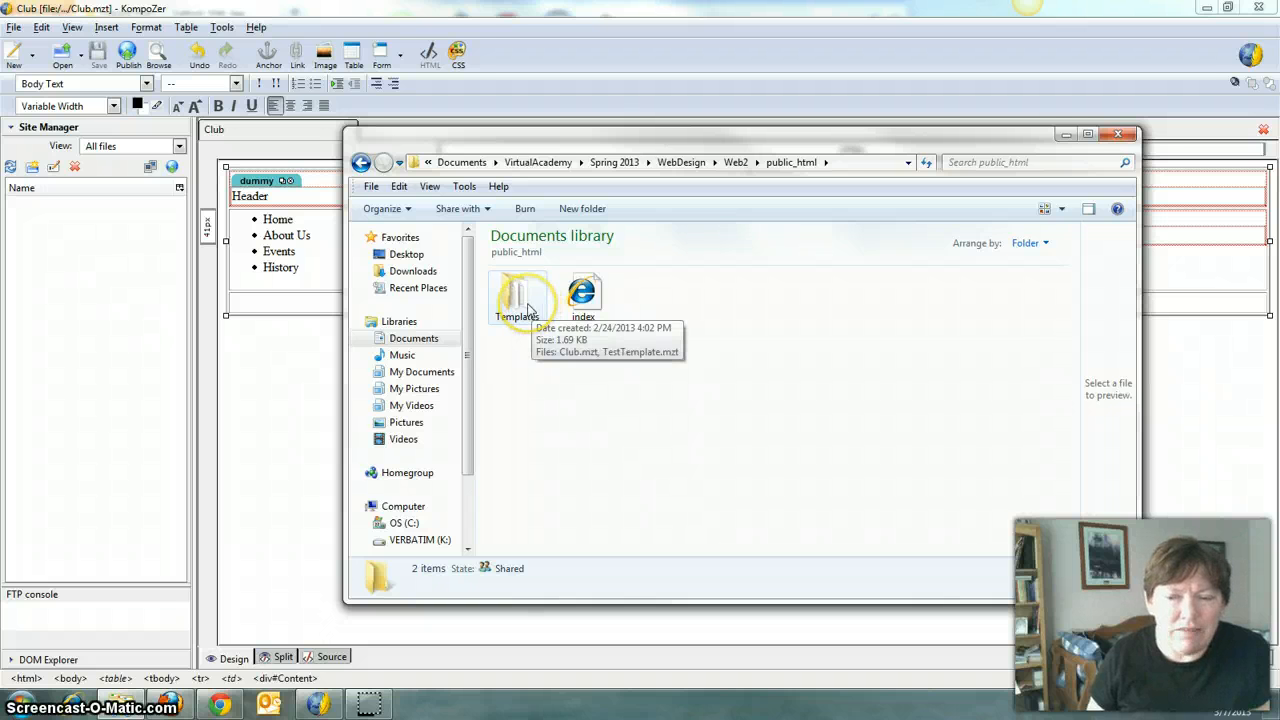
{"action": "double_click", "coordinate": [522, 310]}
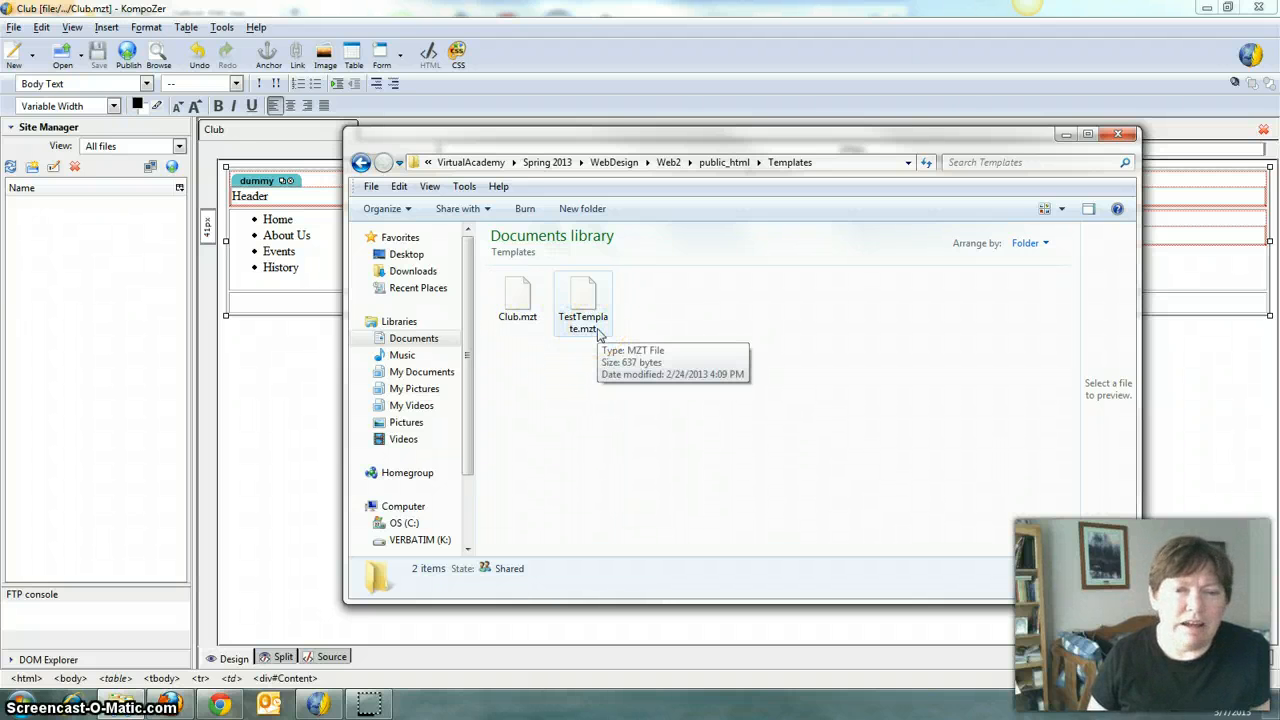
{"action": "left_click", "coordinate": [1118, 134]}
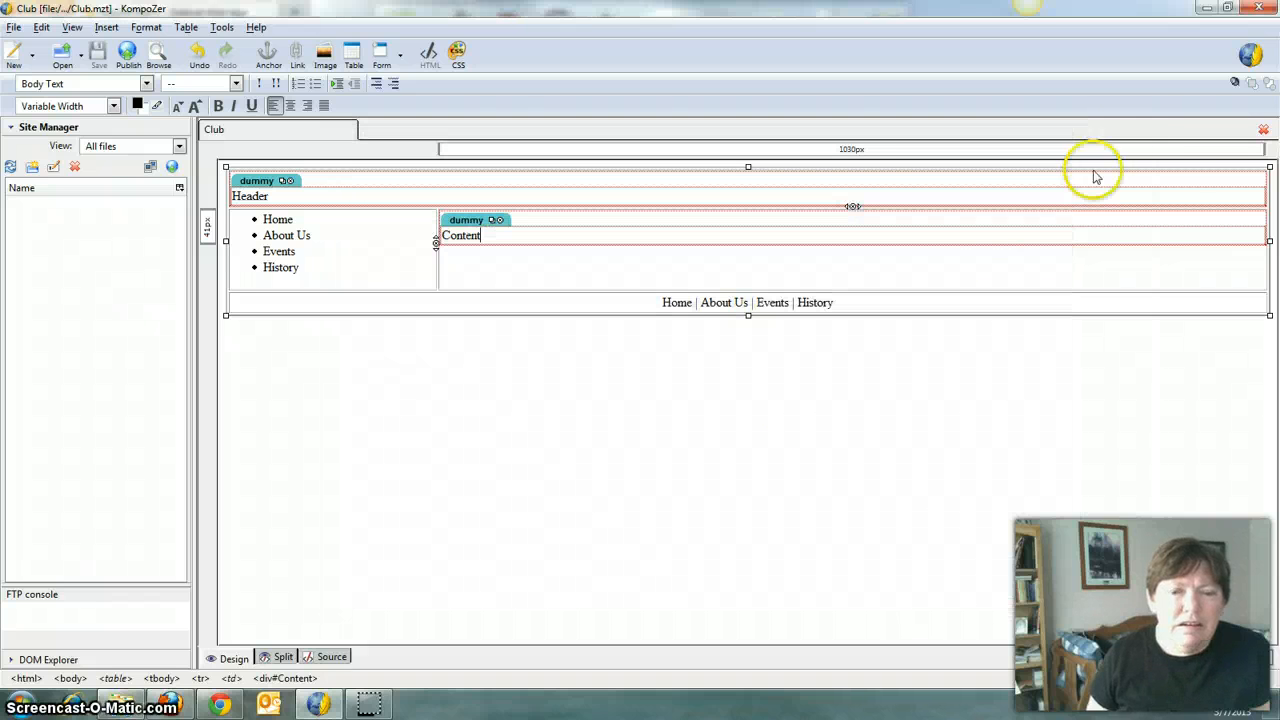